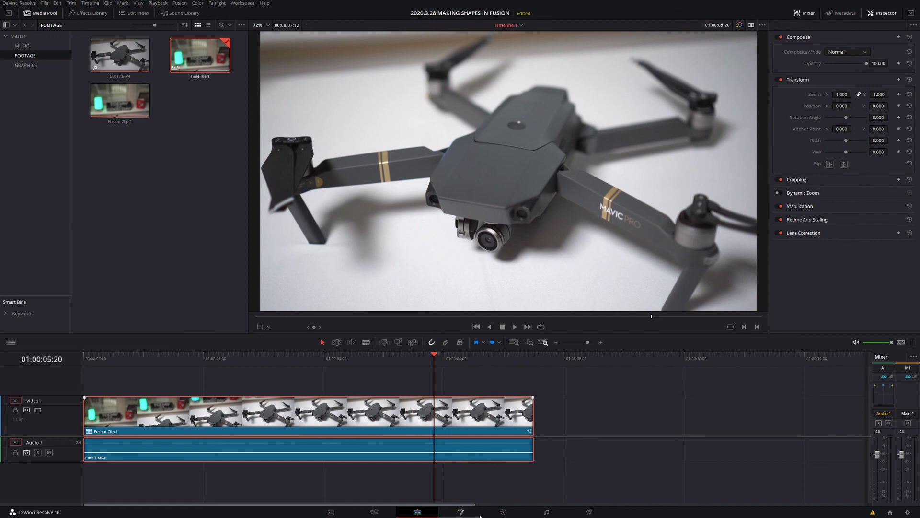
In the Fusion page, merge a Background node over MediaIn1 and place it above the Merge node.
{"action": "left_click", "coordinate": [461, 512]}
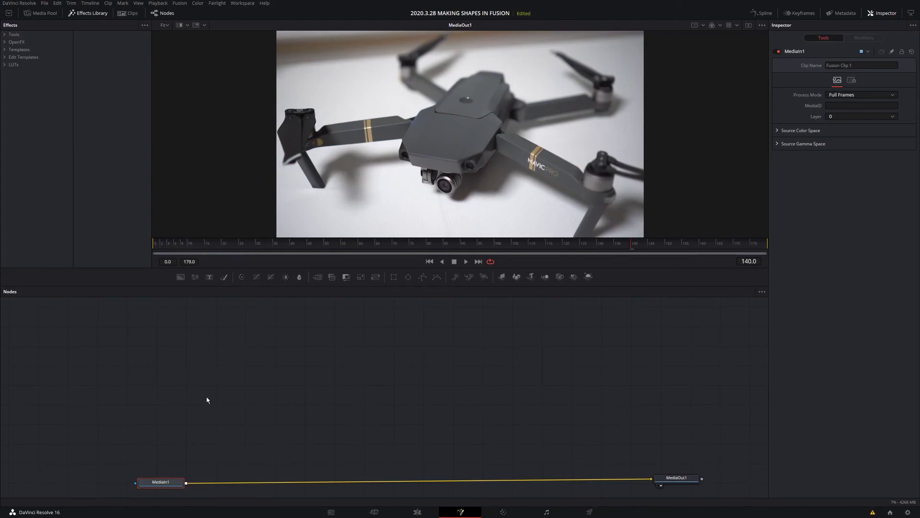
{"action": "left_click_drag", "start_coordinate": [181, 277], "coordinate": [243, 472]}
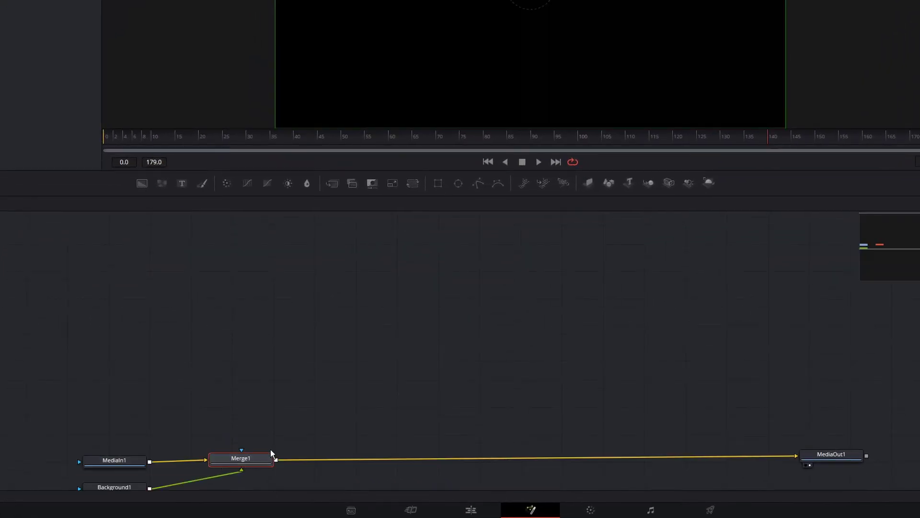
{"action": "scroll", "coordinate": [335, 382], "scroll_direction": "down", "scroll_amount": 2}
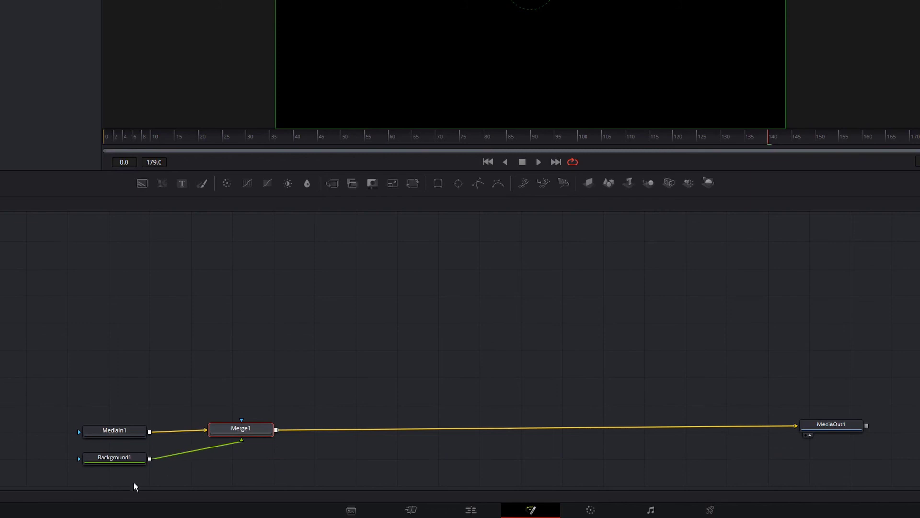
{"action": "left_click_drag", "start_coordinate": [130, 461], "coordinate": [253, 382]}
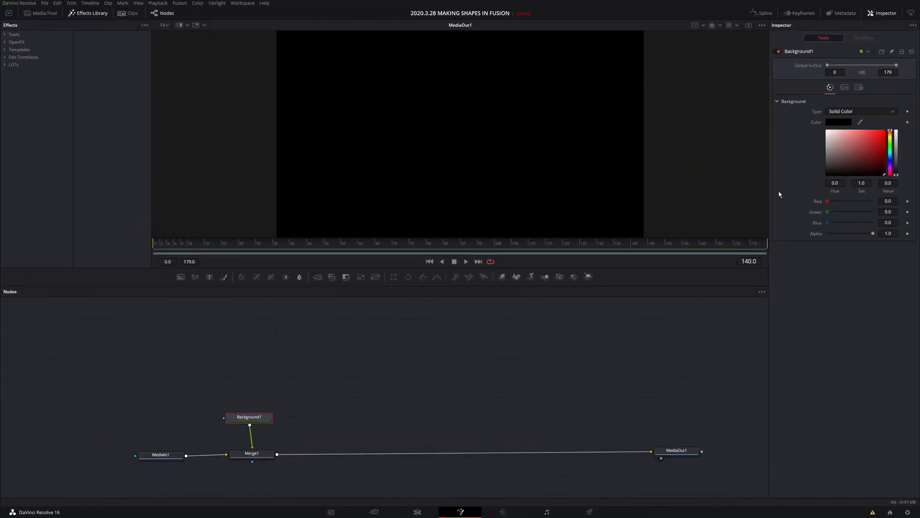
Colour the Background node magenta with hue 0.824 and value 1.0, and mask it with a rectangle.
{"action": "left_click", "coordinate": [891, 168]}
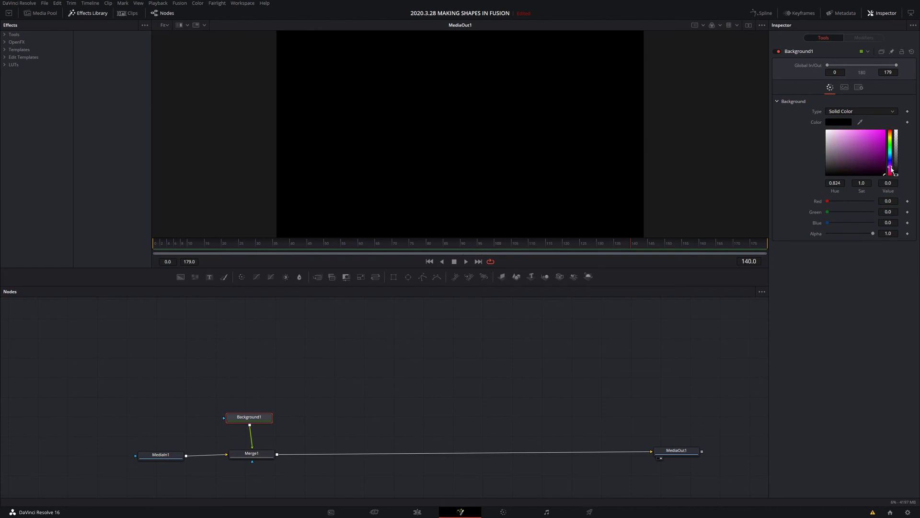
{"action": "left_click_drag", "start_coordinate": [896, 173], "coordinate": [895, 130]}
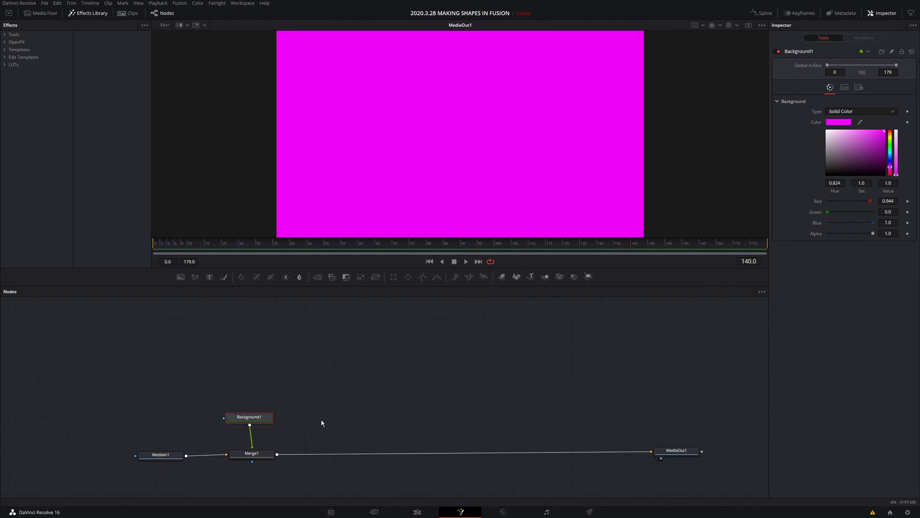
{"action": "left_click_drag", "start_coordinate": [266, 420], "coordinate": [267, 418]}
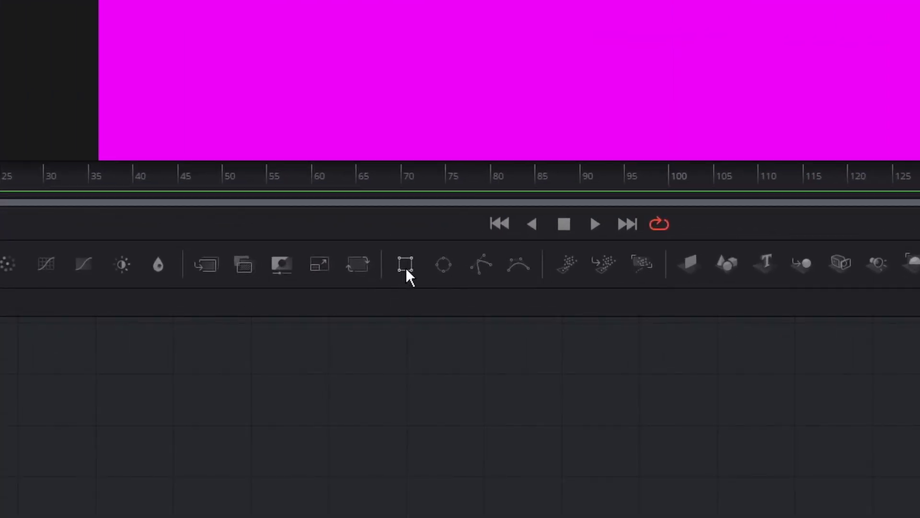
{"action": "left_click", "coordinate": [405, 268]}
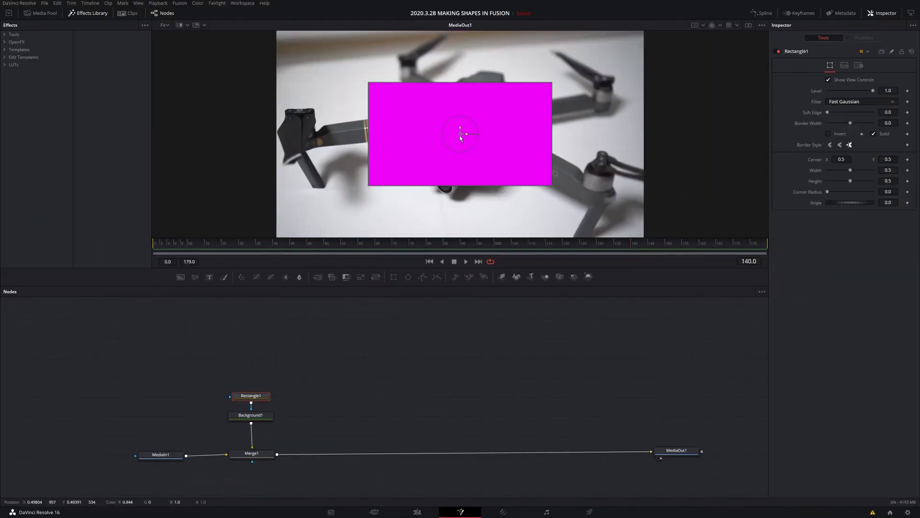
Stretch the rectangle mask into a band about 1.23 wide and 0.18 high, centred near X 0.48, Y 0.39.
{"action": "left_click_drag", "start_coordinate": [461, 138], "coordinate": [462, 170]}
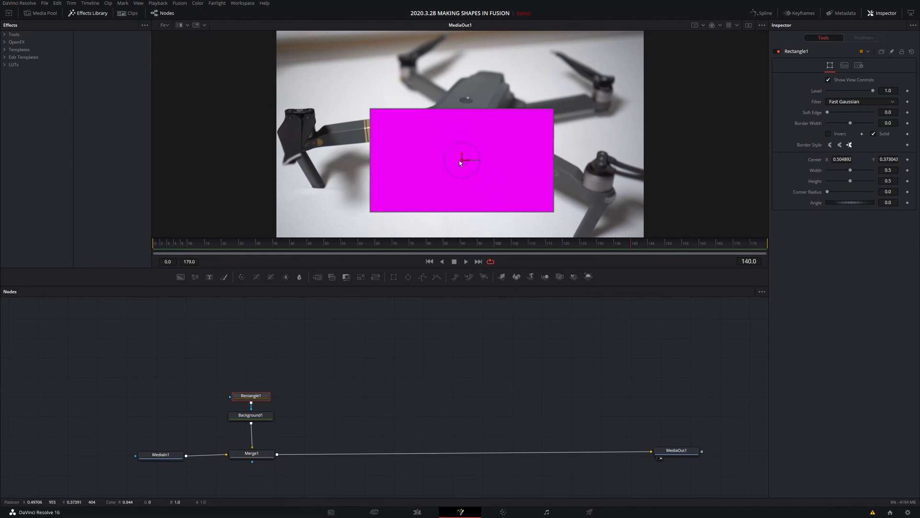
{"action": "left_click_drag", "start_coordinate": [461, 160], "coordinate": [427, 169]}
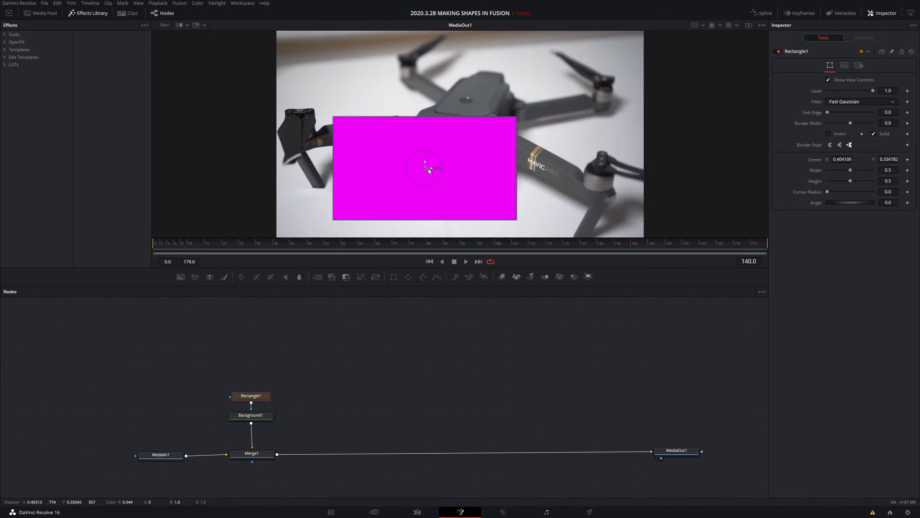
{"action": "left_click_drag", "start_coordinate": [517, 187], "coordinate": [652, 190]}
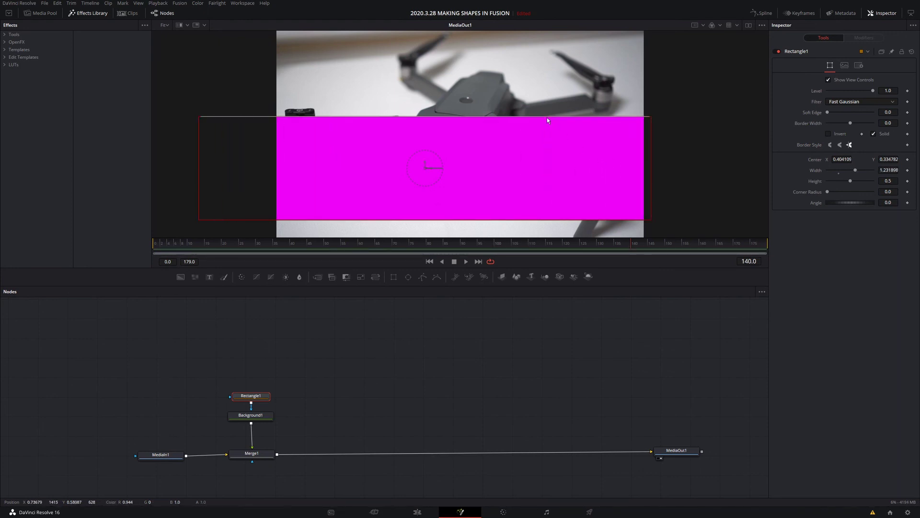
{"action": "left_click_drag", "start_coordinate": [549, 117], "coordinate": [550, 151]}
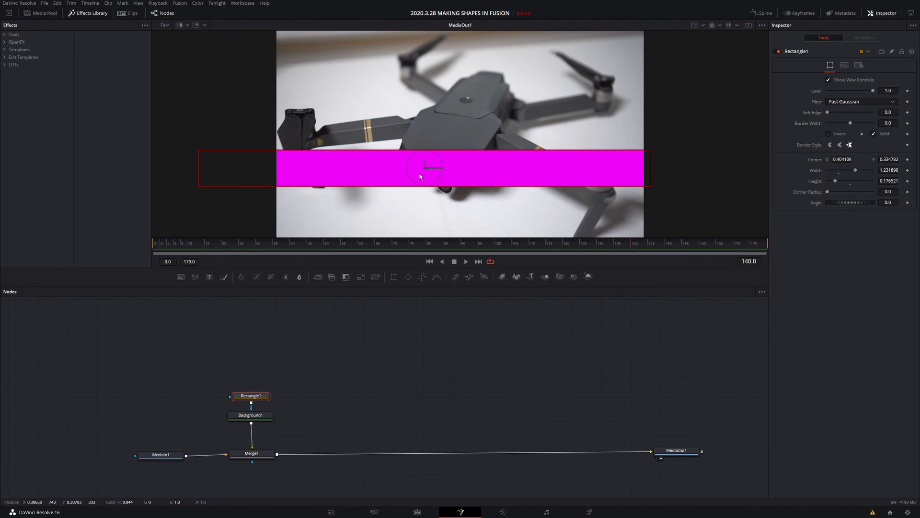
{"action": "left_click_drag", "start_coordinate": [425, 168], "coordinate": [452, 156]}
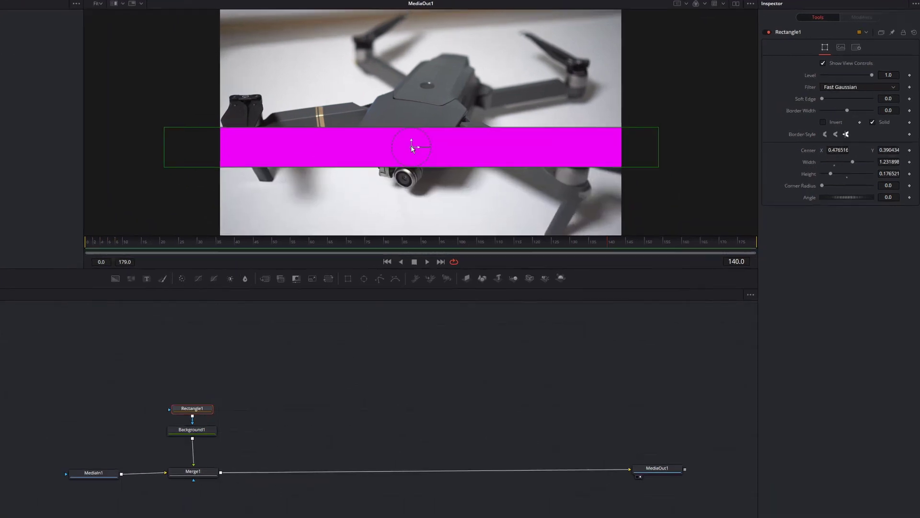
Reset the rectangle mask's center, width and height to their default of 0.5.
{"action": "double_click", "coordinate": [788, 128]}
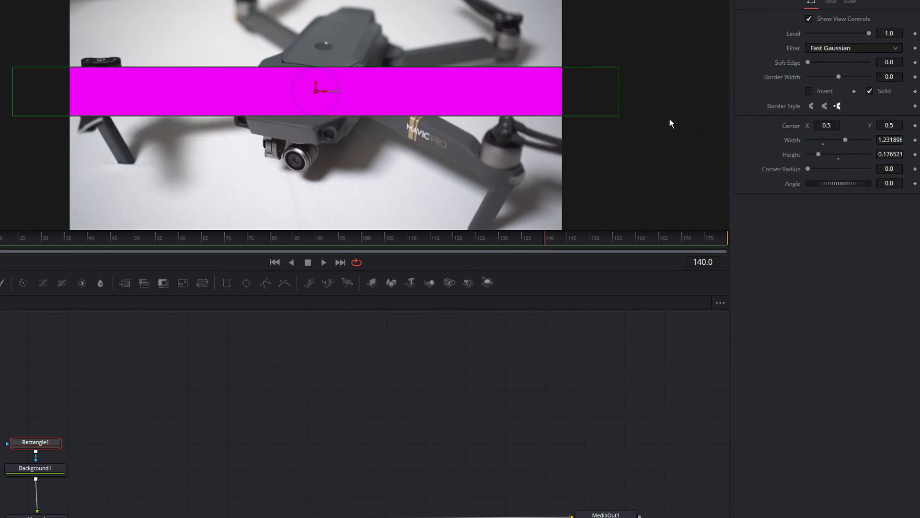
{"action": "double_click", "coordinate": [794, 142]}
{"action": "double_click", "coordinate": [792, 155]}
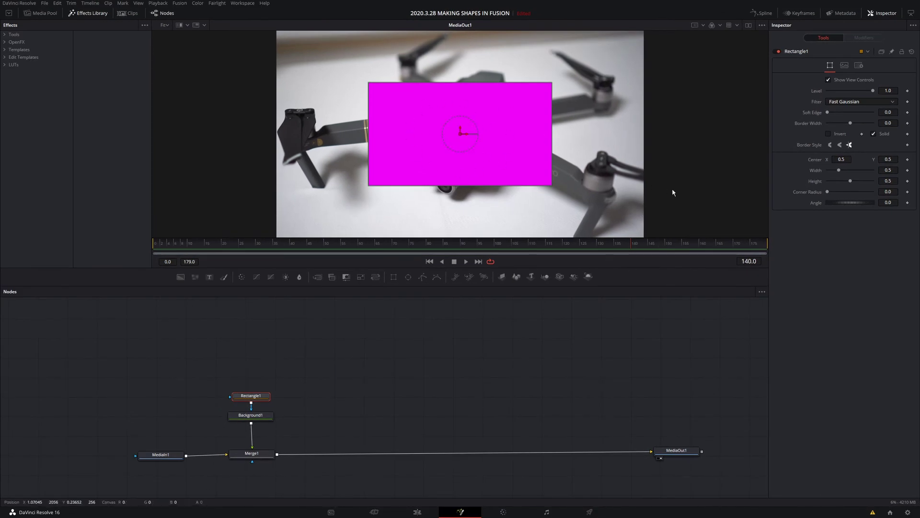
Make the rectangle mask an unfilled outline with border width 0.016, about 0.16 wide and 0.21 high, framing the drone's camera.
{"action": "left_click", "coordinate": [874, 134]}
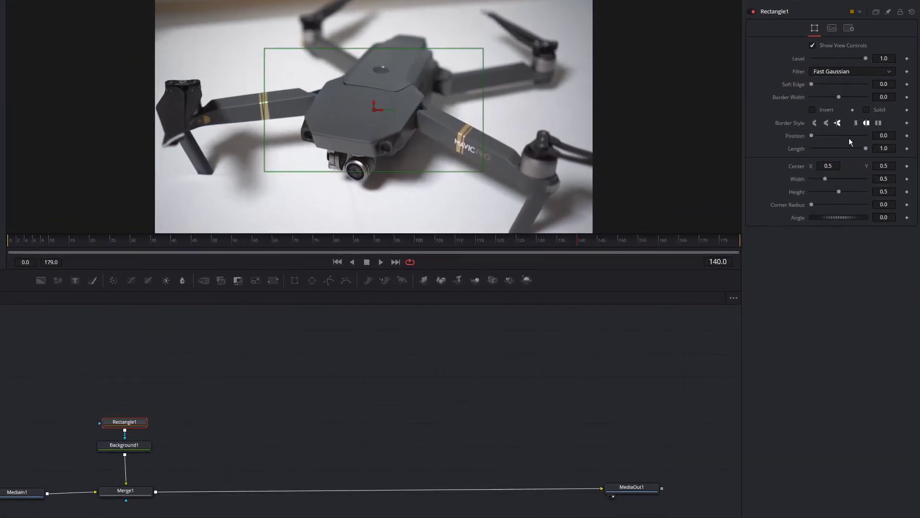
{"action": "mouse_move", "coordinate": [841, 97]}
{"action": "left_mouse_down"}
{"action": "mouse_move", "coordinate": [856, 94]}
{"action": "mouse_move", "coordinate": [841, 94]}
{"action": "left_mouse_up"}
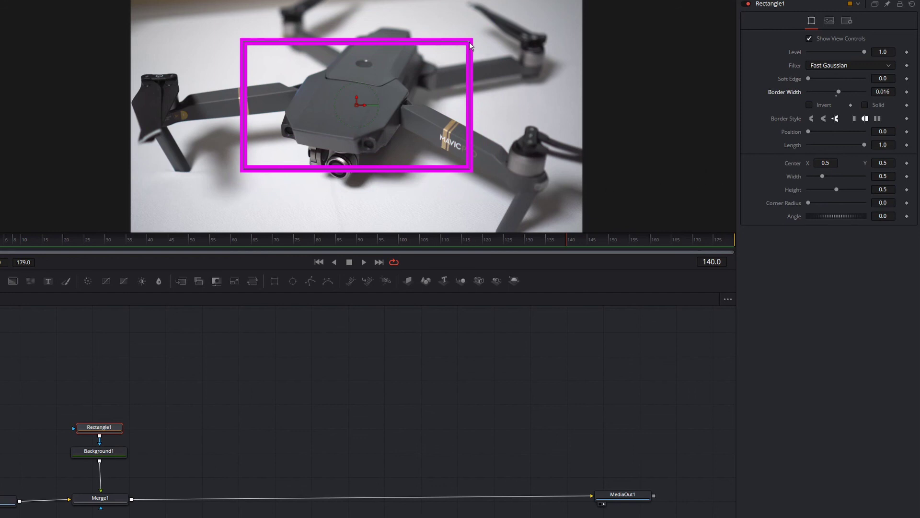
{"action": "left_click_drag", "start_coordinate": [471, 42], "coordinate": [392, 82]}
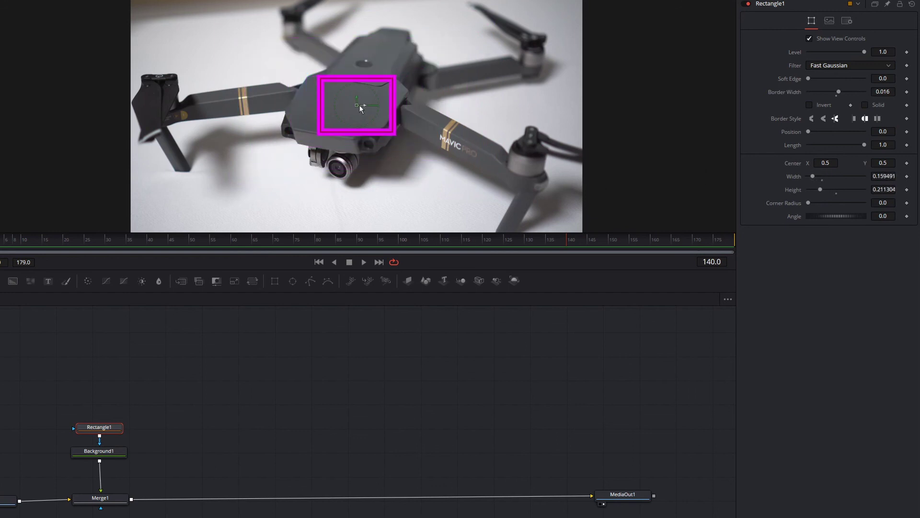
{"action": "left_click_drag", "start_coordinate": [361, 110], "coordinate": [351, 174]}
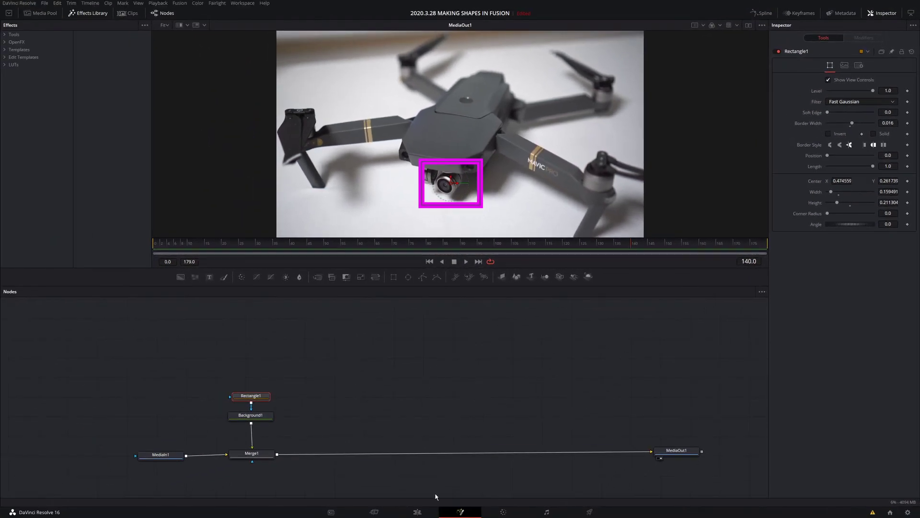
Check the camera outline in the Edit page and move the playhead back to 01:00:04:23.
{"action": "left_click", "coordinate": [418, 512]}
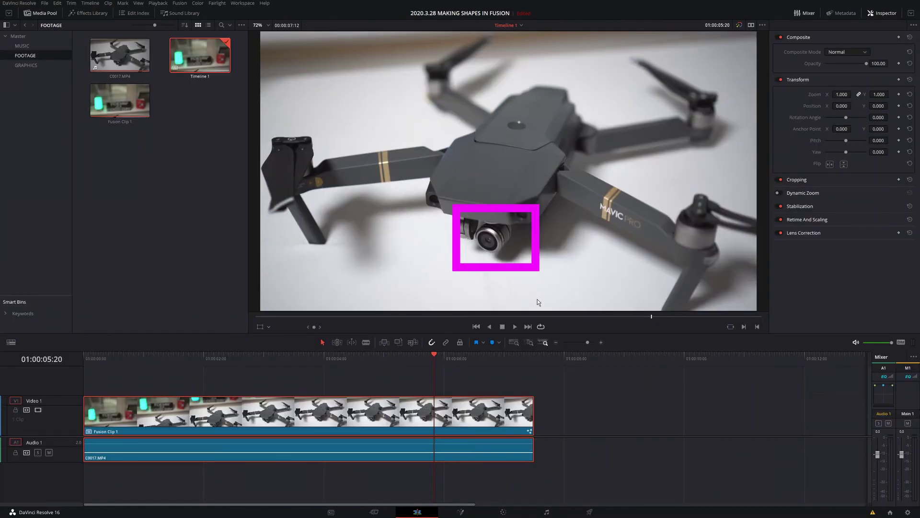
{"action": "left_click_drag", "start_coordinate": [434, 357], "coordinate": [386, 372]}
{"action": "key", "text": "Left"}
{"action": "key", "text": "Left"}
{"action": "key", "text": "Left"}
Back in the Fusion page, delete the rectangle mask and recolour the Background node yellow with hue 0.128.
{"action": "left_click", "coordinate": [477, 511]}
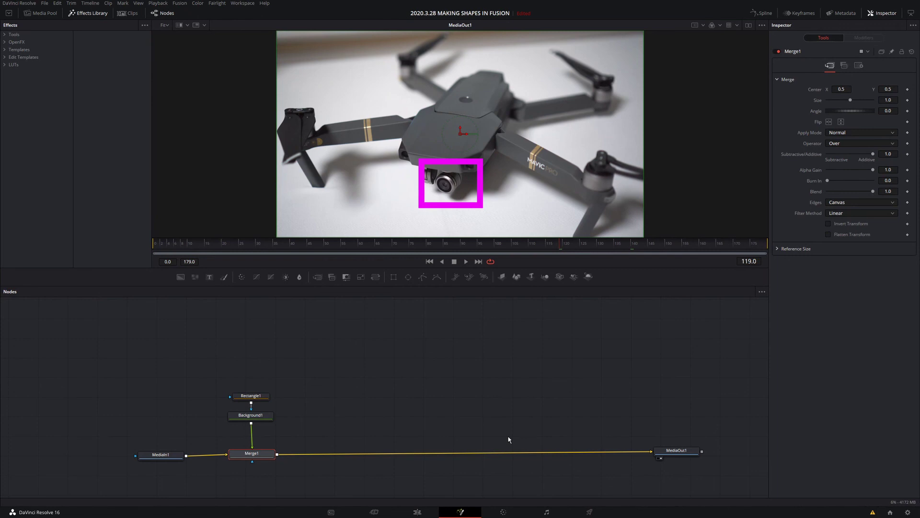
{"action": "right_click", "coordinate": [262, 398]}
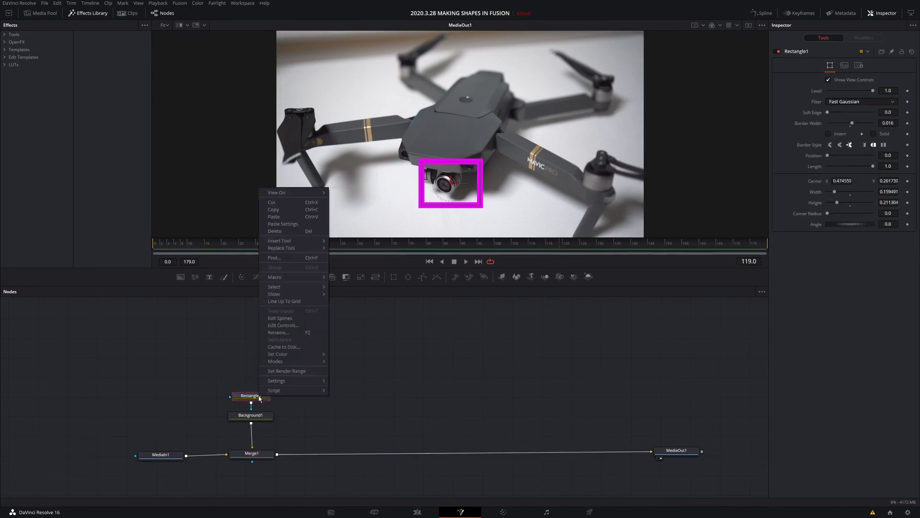
{"action": "left_click", "coordinate": [283, 233]}
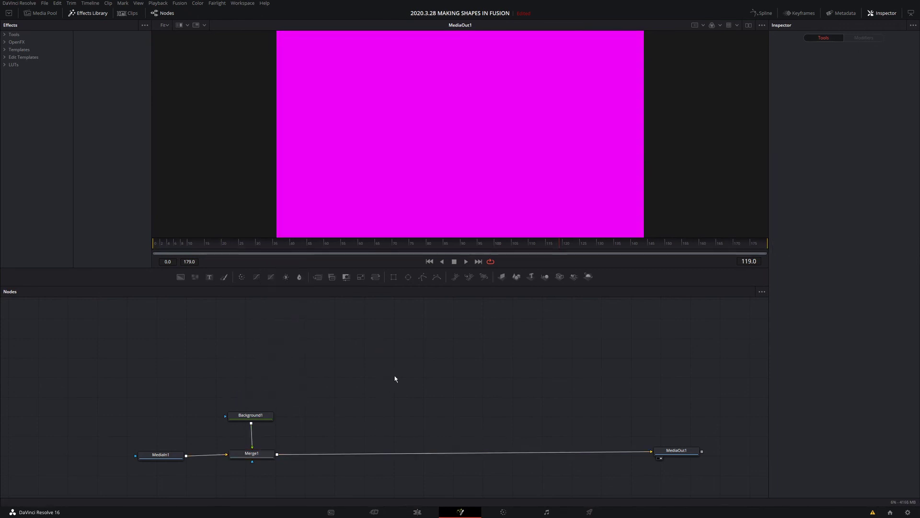
{"action": "left_click", "coordinate": [262, 421]}
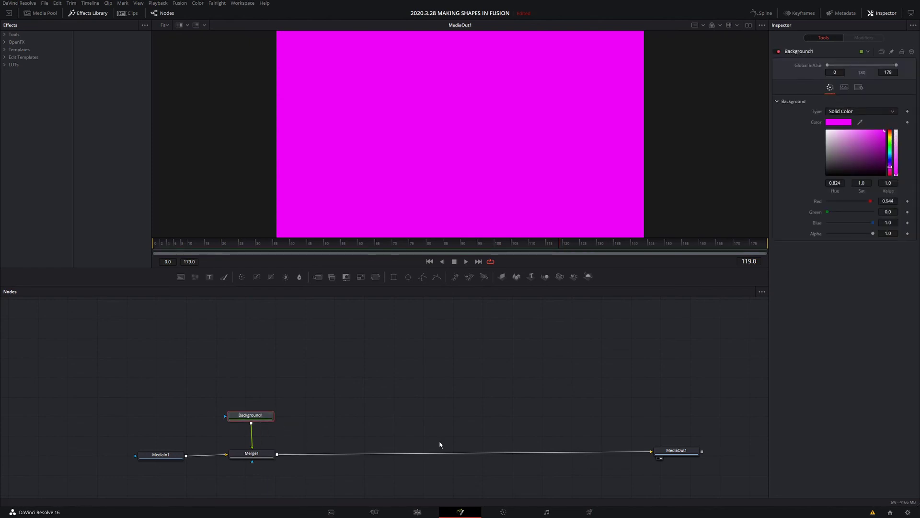
{"action": "left_click", "coordinate": [892, 136]}
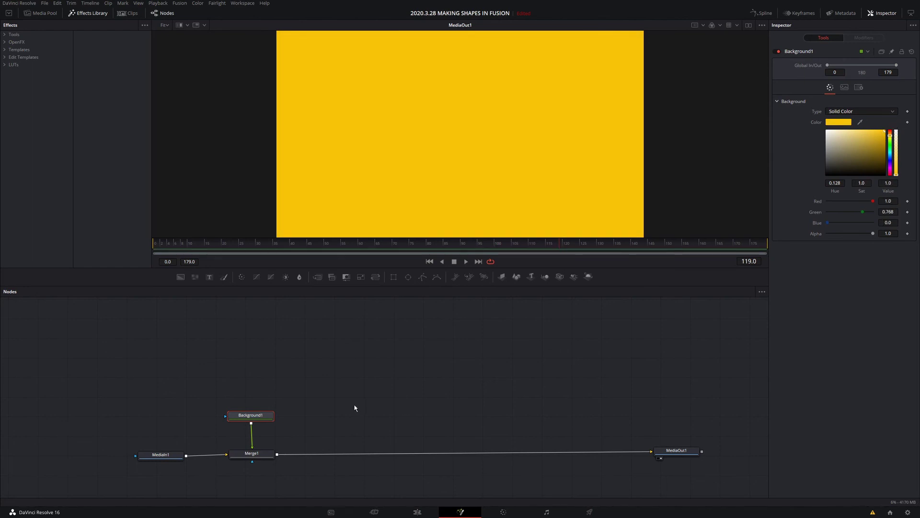
Mask the Background node with an unfilled ellipse near the frame's centre, using a border width of 0.019.
{"action": "left_click", "coordinate": [410, 278]}
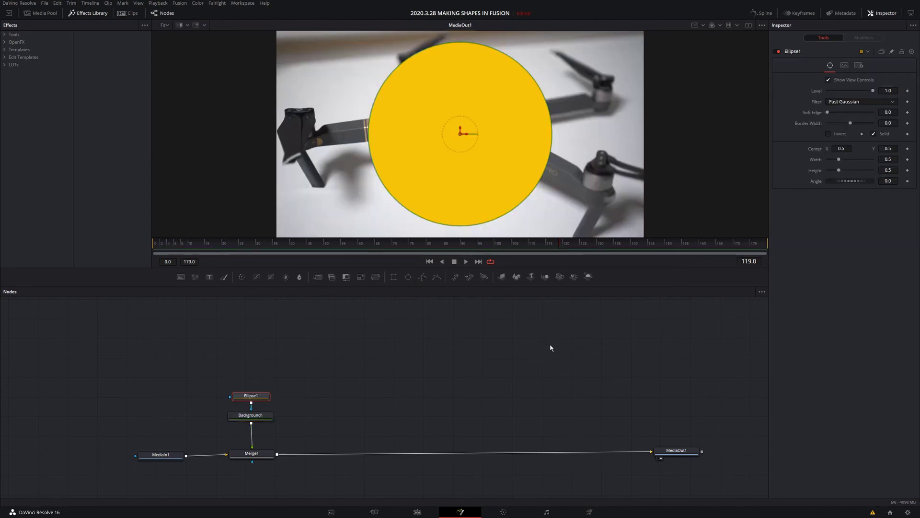
{"action": "mouse_move", "coordinate": [460, 133]}
{"action": "left_mouse_down"}
{"action": "mouse_move", "coordinate": [507, 162]}
{"action": "mouse_move", "coordinate": [557, 103]}
{"action": "mouse_move", "coordinate": [359, 127]}
{"action": "mouse_move", "coordinate": [445, 197]}
{"action": "mouse_move", "coordinate": [525, 120]}
{"action": "mouse_move", "coordinate": [446, 137]}
{"action": "left_mouse_up"}
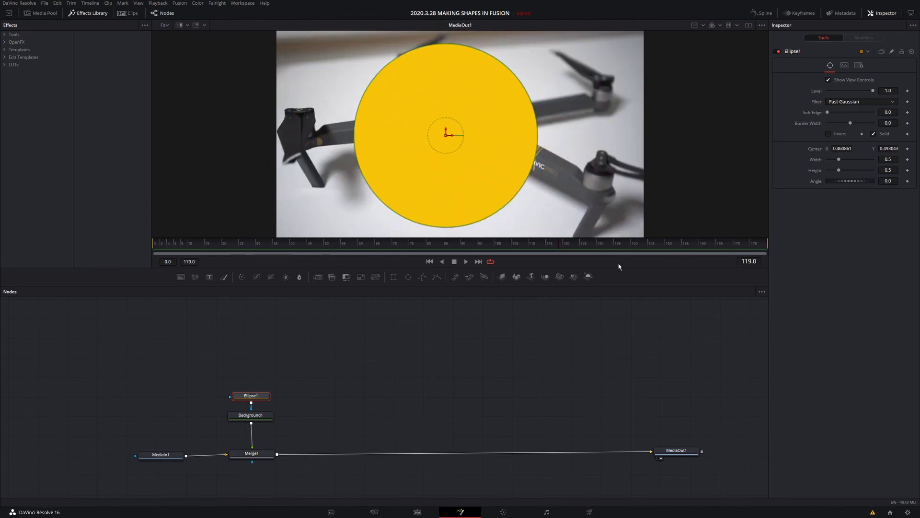
{"action": "left_click", "coordinate": [874, 134]}
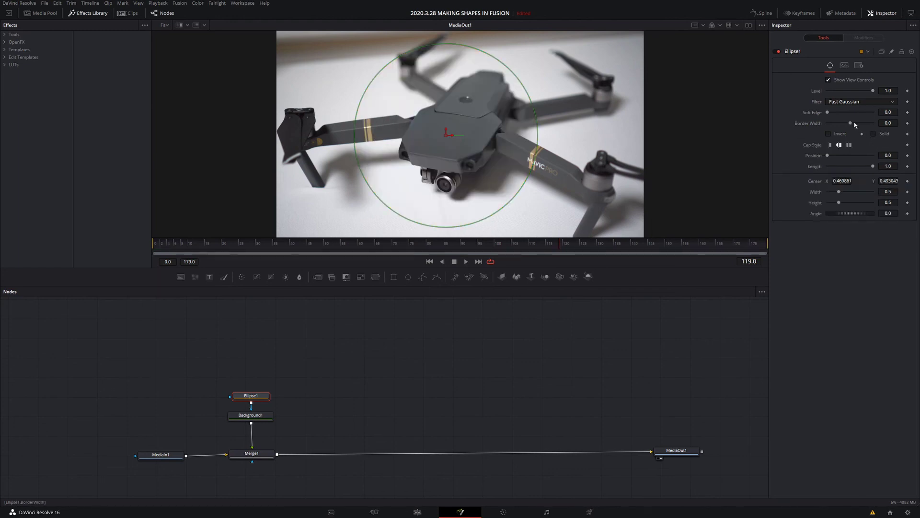
{"action": "left_click_drag", "start_coordinate": [852, 123], "coordinate": [856, 125]}
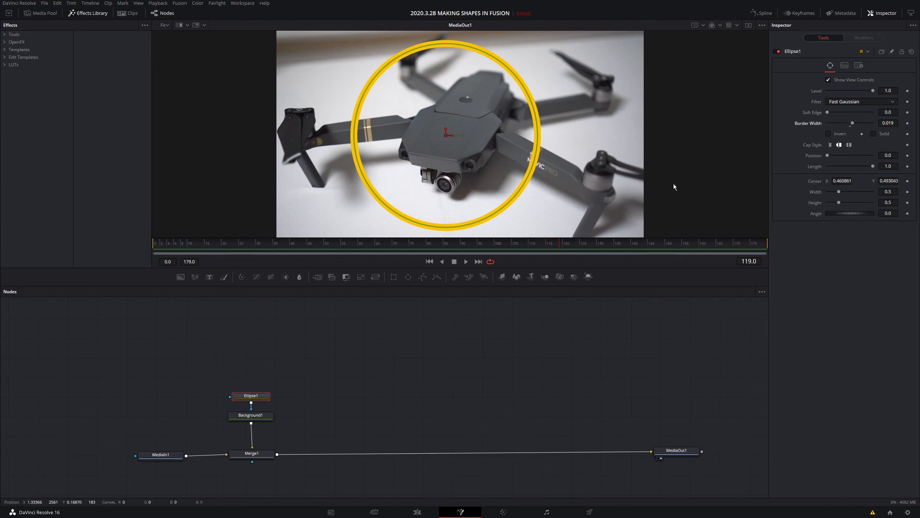
Shrink the ellipse to about 0.163 wide and high with a 0.01 border, and position it around the drone's front-right motor.
{"action": "left_click_drag", "start_coordinate": [508, 68], "coordinate": [491, 116]}
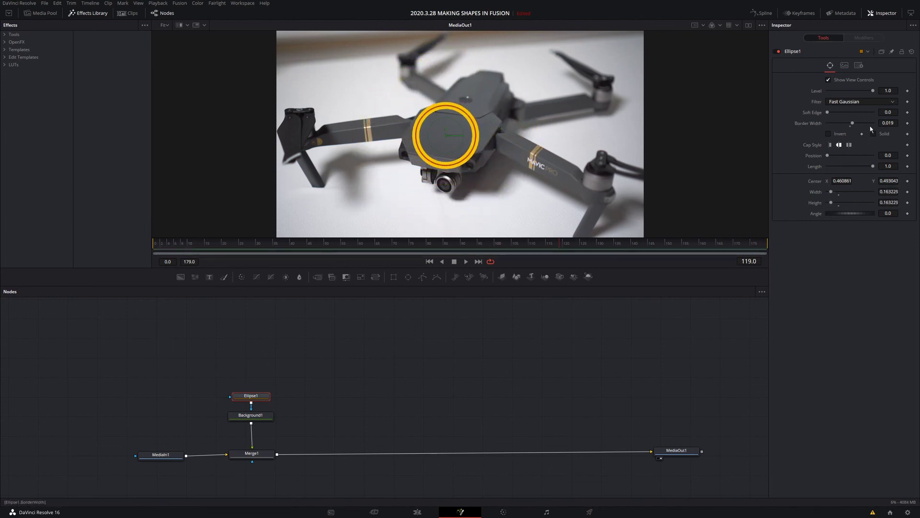
{"action": "left_click_drag", "start_coordinate": [854, 123], "coordinate": [853, 124]}
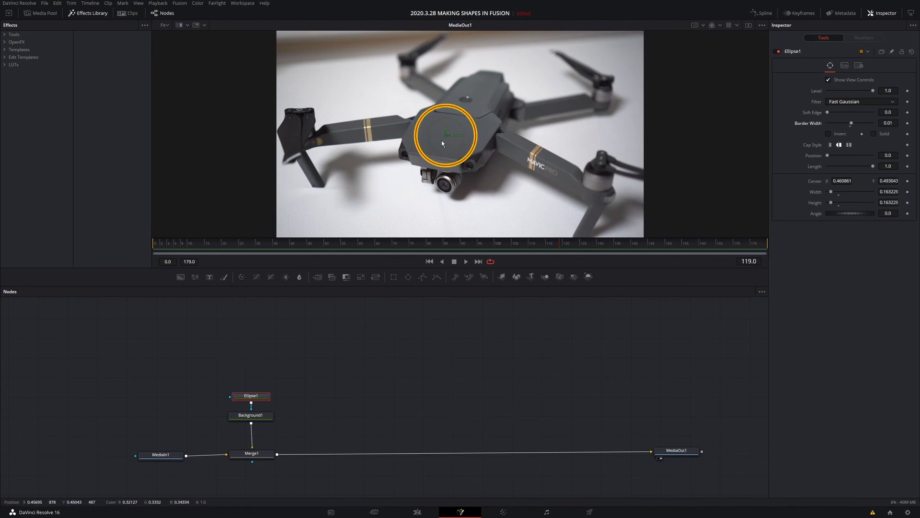
{"action": "left_click_drag", "start_coordinate": [445, 139], "coordinate": [602, 178]}
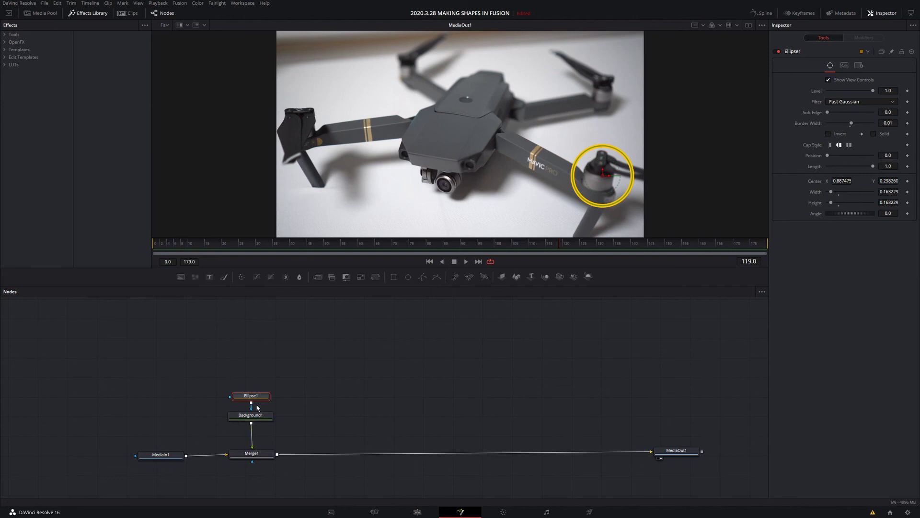
Check the yellow ring in the Edit page with the playhead at 01:00:05:06, and return to the Fusion page.
{"action": "left_click", "coordinate": [419, 512]}
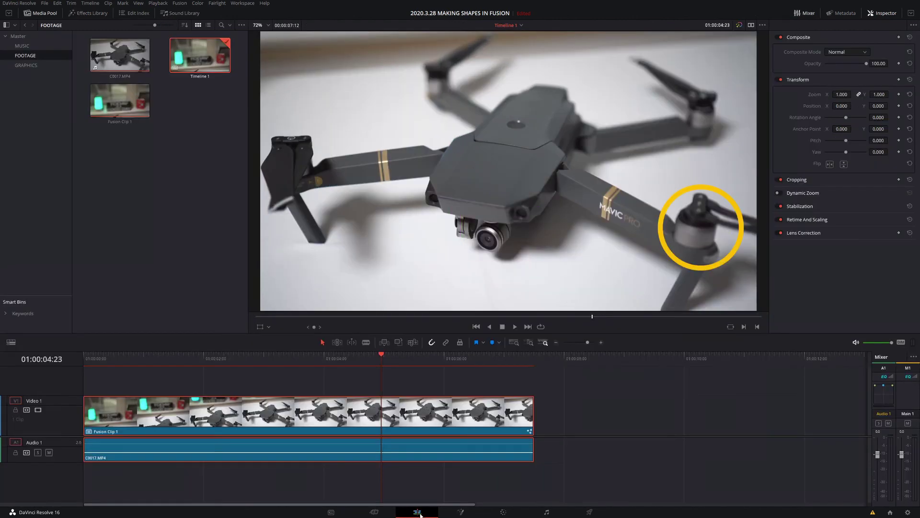
{"action": "left_click_drag", "start_coordinate": [379, 370], "coordinate": [399, 359]}
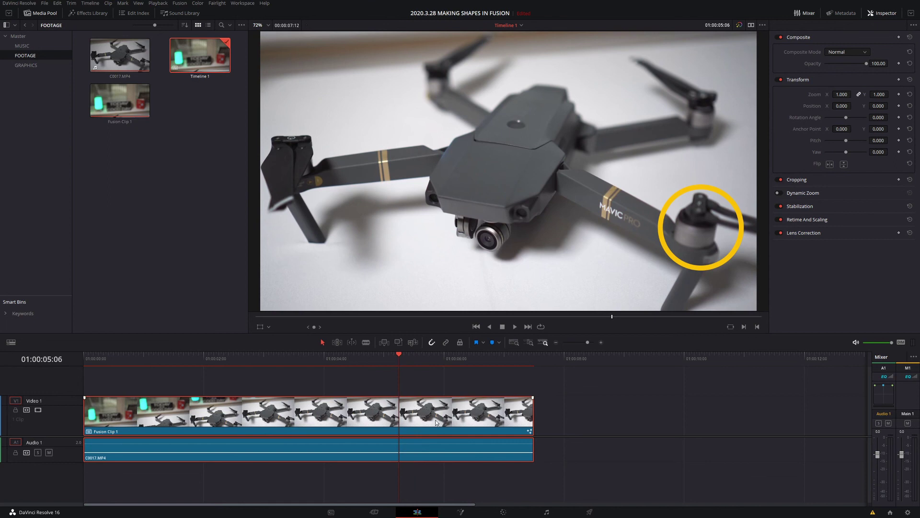
{"action": "left_click", "coordinate": [462, 511]}
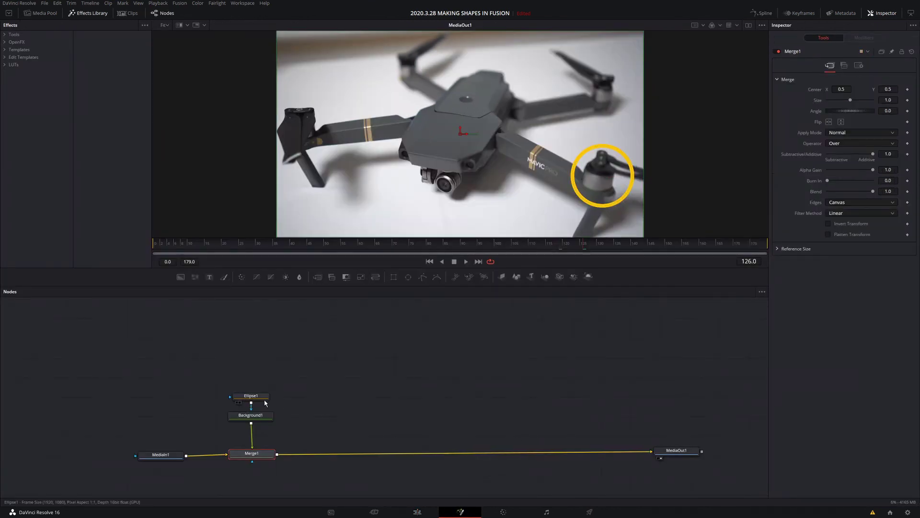
Delete the ellipse mask and recolour the Background node grey with saturation 0.0 and value 0.386.
{"action": "right_click", "coordinate": [251, 397]}
{"action": "left_click", "coordinate": [283, 231]}
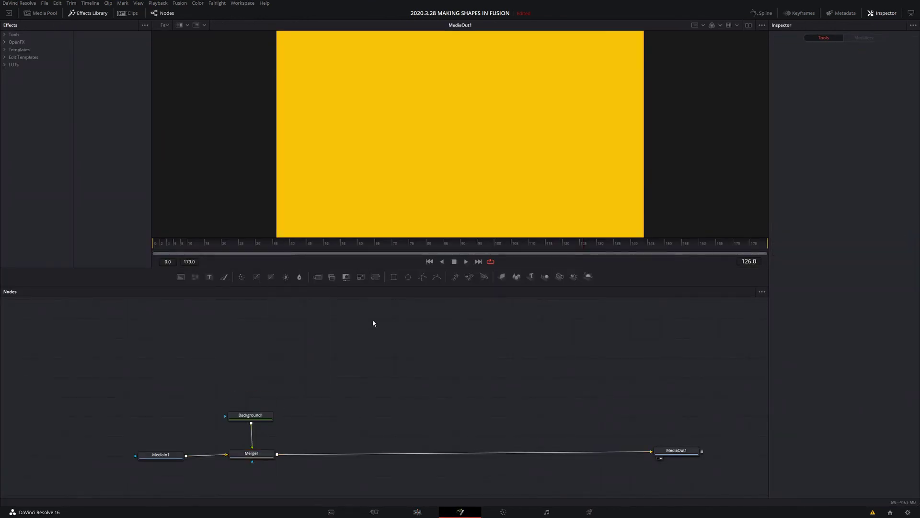
{"action": "left_click", "coordinate": [250, 415]}
{"action": "left_click_drag", "start_coordinate": [852, 164], "coordinate": [694, 226]}
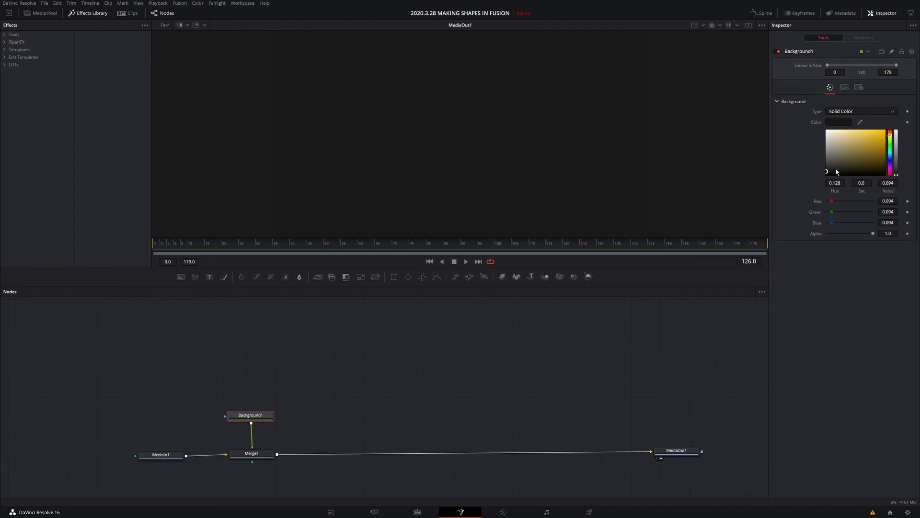
{"action": "left_click_drag", "start_coordinate": [837, 171], "coordinate": [820, 157]}
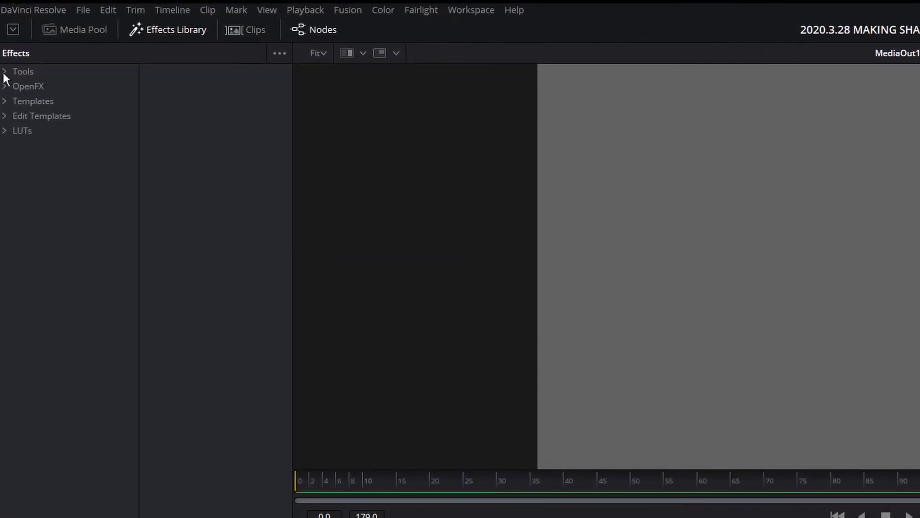
Mask the Background node with a triangle from the mask tools and lower its apex to about Y 0.79.
{"action": "left_click", "coordinate": [6, 73]}
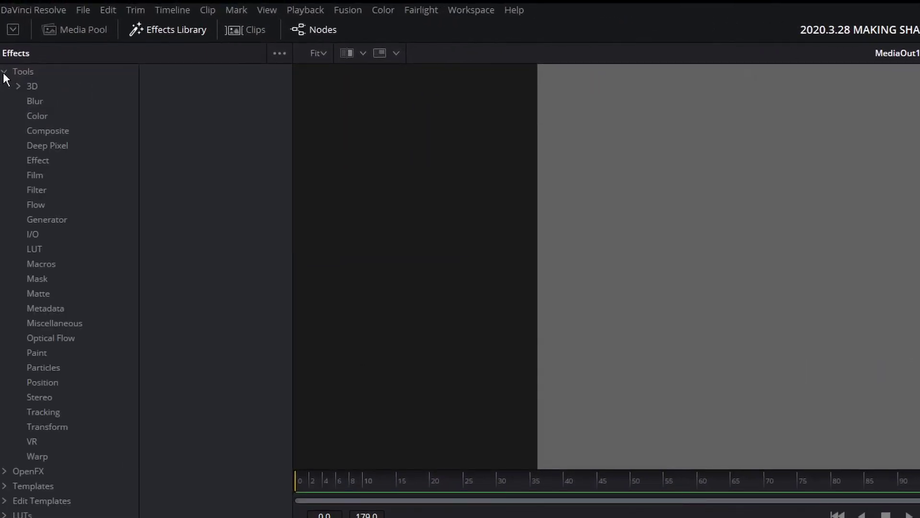
{"action": "left_click", "coordinate": [39, 280]}
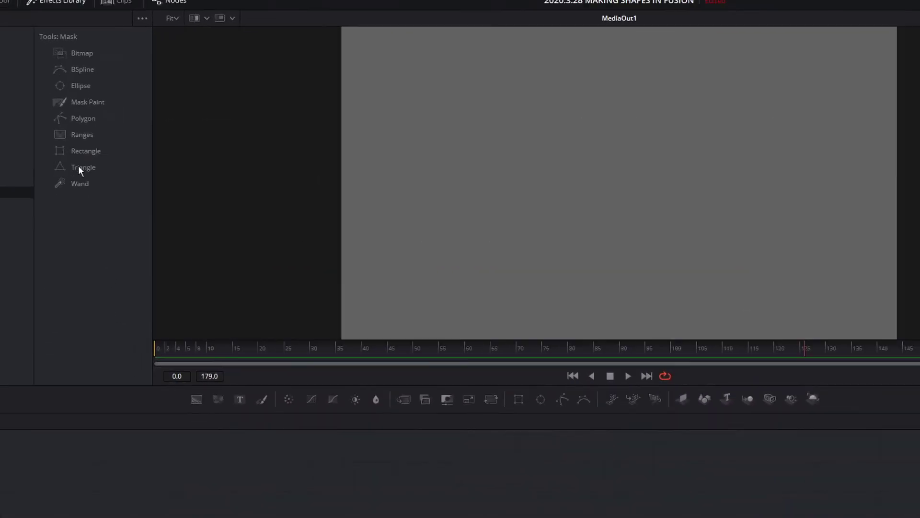
{"action": "left_click", "coordinate": [53, 226]}
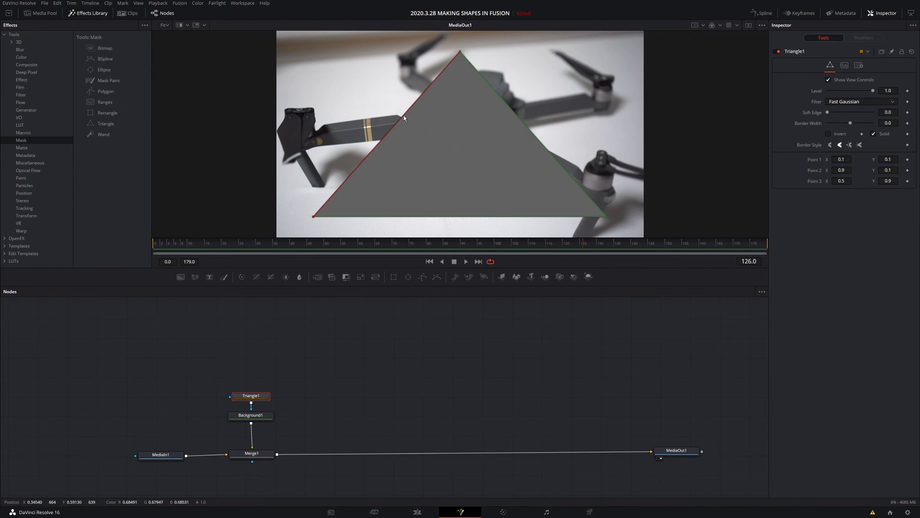
{"action": "left_click_drag", "start_coordinate": [466, 57], "coordinate": [460, 74]}
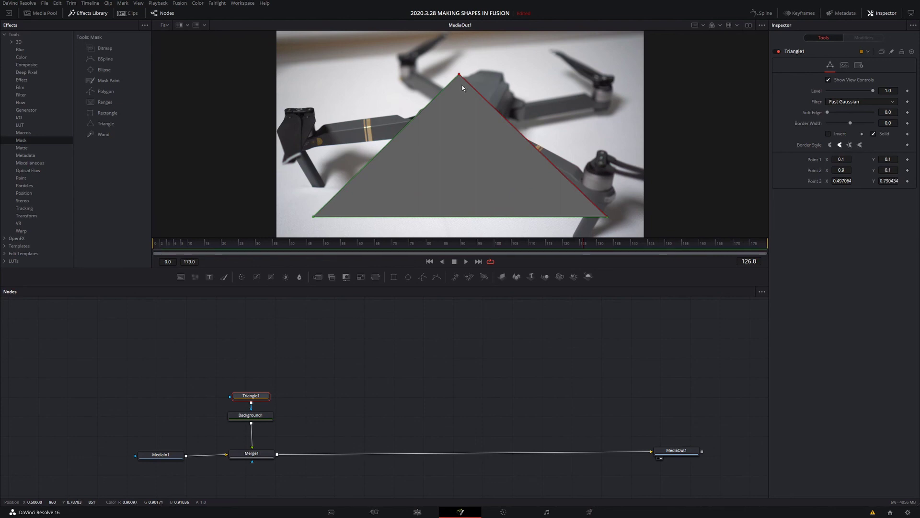
Insert a Transform node after the Background node and scale the triangle to size 0.48.
{"action": "left_click", "coordinate": [261, 416]}
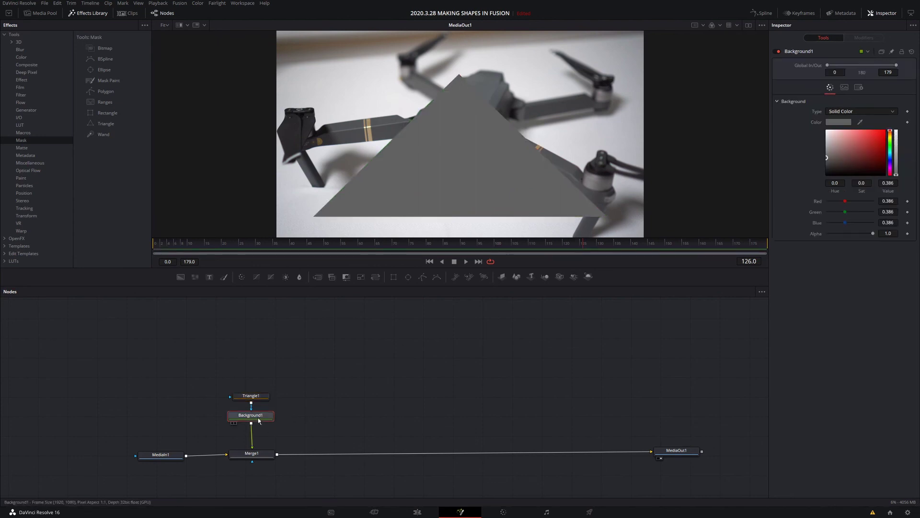
{"action": "left_click", "coordinate": [376, 277]}
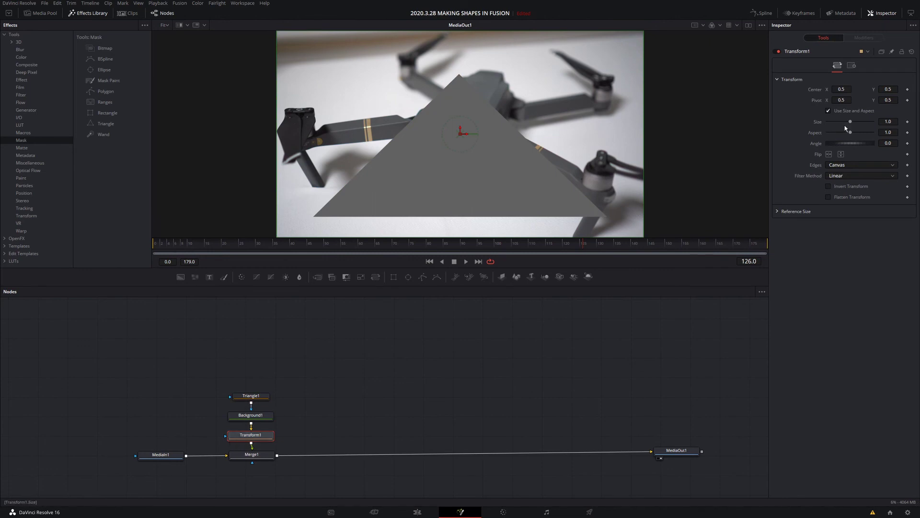
{"action": "left_click_drag", "start_coordinate": [851, 124], "coordinate": [845, 123]}
{"action": "left_click_drag", "start_coordinate": [840, 121], "coordinate": [838, 122]}
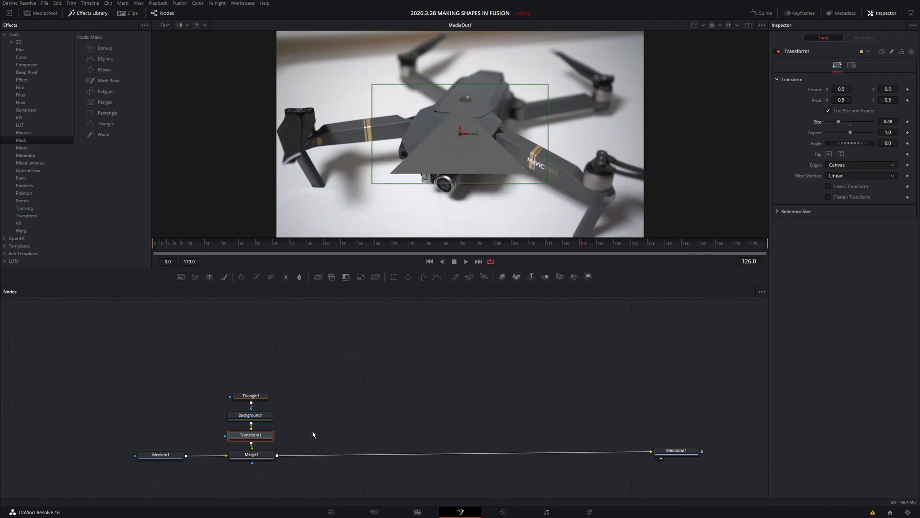
Recolour the Background node pure red with hue 0.0, saturation 1.0 and value 1.0.
{"action": "left_click", "coordinate": [250, 415]}
{"action": "left_click_drag", "start_coordinate": [881, 148], "coordinate": [894, 126]}
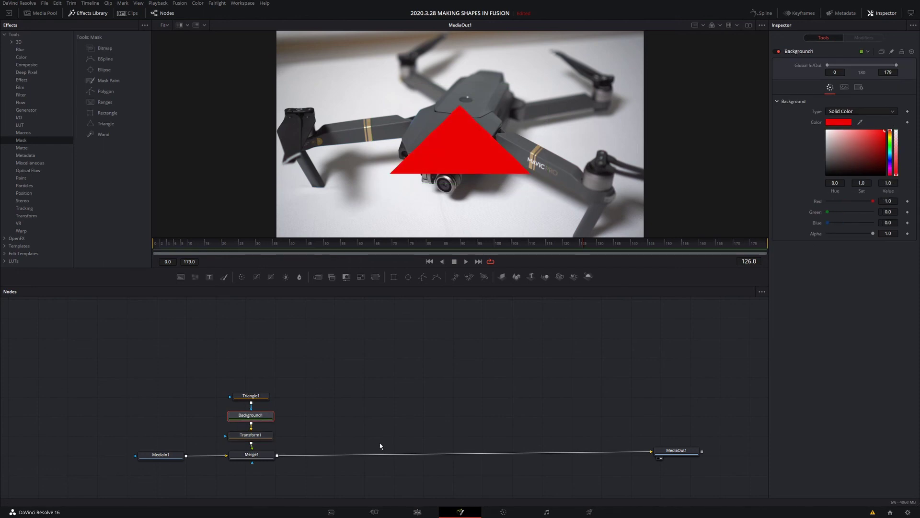
Make the triangle mask an unfilled outline with a border width of 0.029.
{"action": "left_click", "coordinate": [259, 398]}
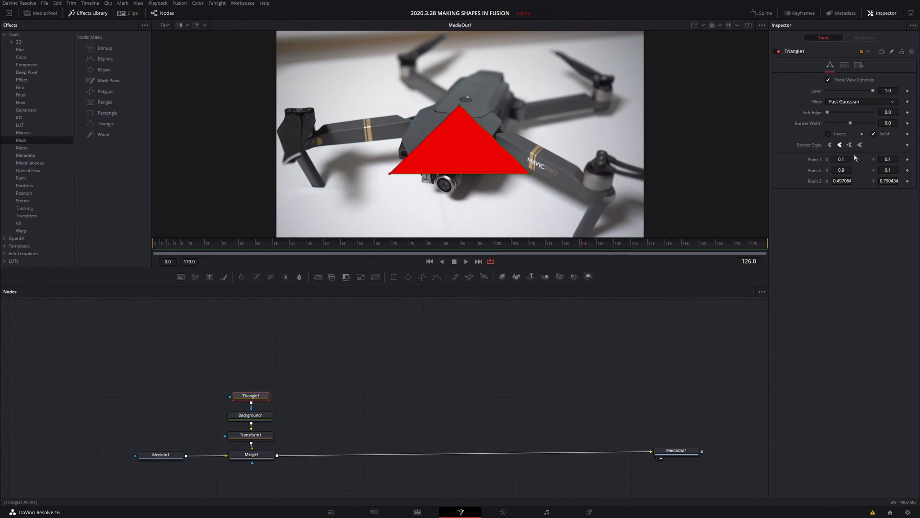
{"action": "left_click", "coordinate": [873, 134]}
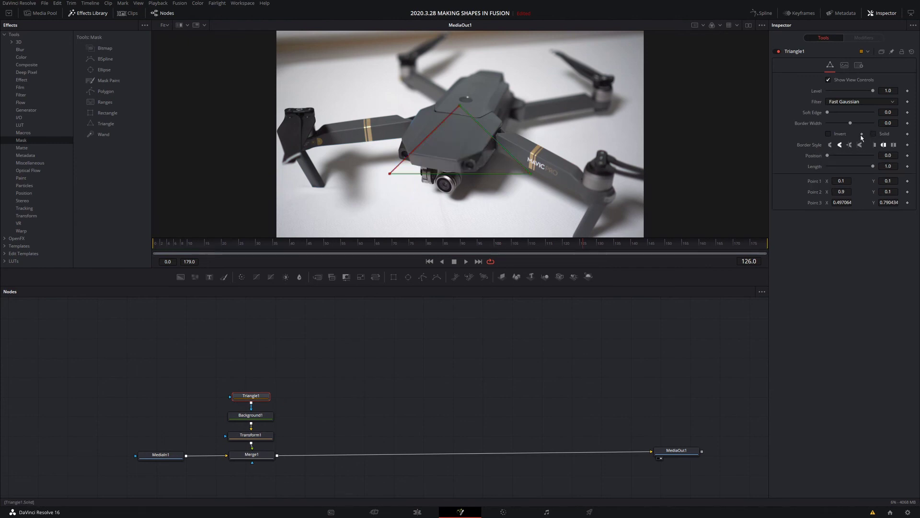
{"action": "left_click_drag", "start_coordinate": [851, 124], "coordinate": [854, 126]}
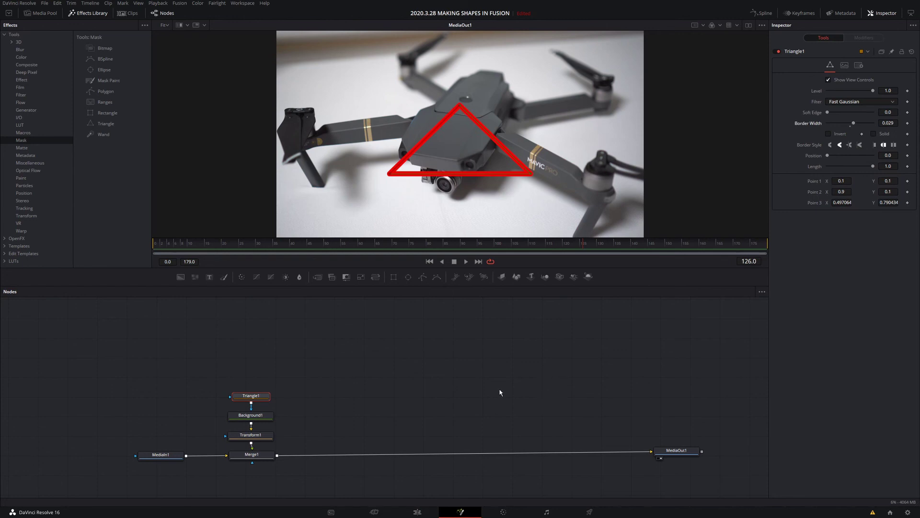
Set the Transform size to 0.5 and move the triangle over the drone's front-right arm, centred at about X 0.746, Y 0.462.
{"action": "left_click", "coordinate": [256, 437]}
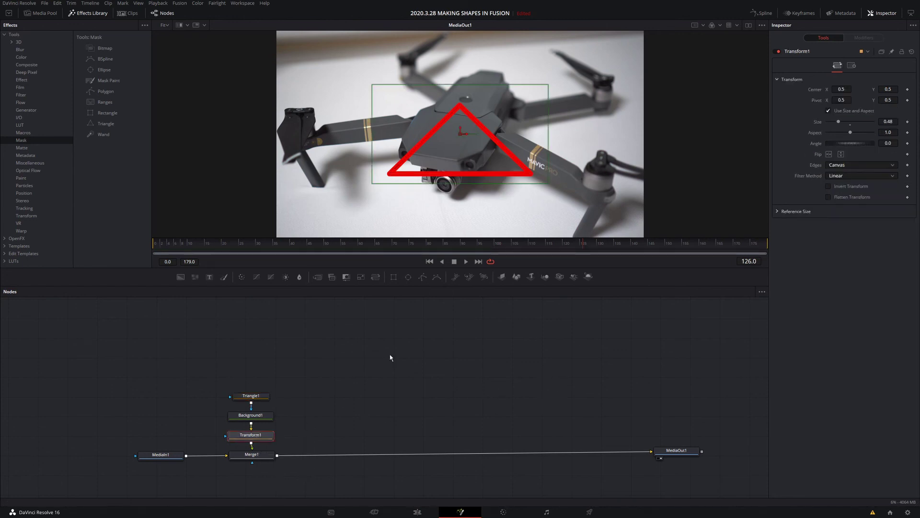
{"action": "left_click_drag", "start_coordinate": [474, 127], "coordinate": [404, 173]}
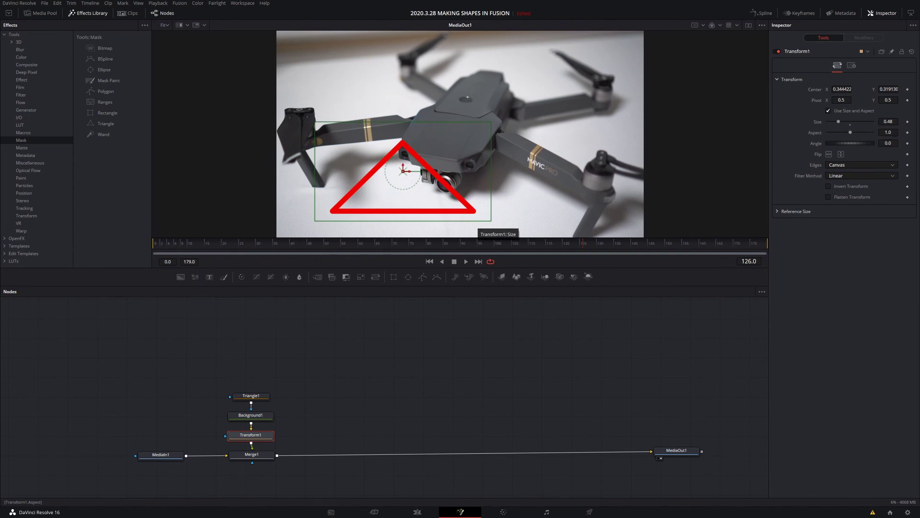
{"action": "left_click_drag", "start_coordinate": [838, 122], "coordinate": [839, 122]}
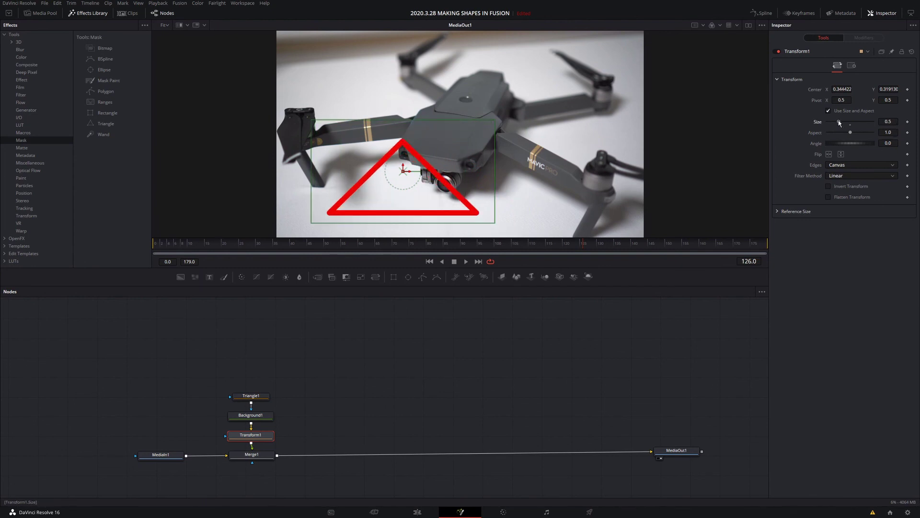
{"action": "left_click_drag", "start_coordinate": [404, 171], "coordinate": [551, 144]}
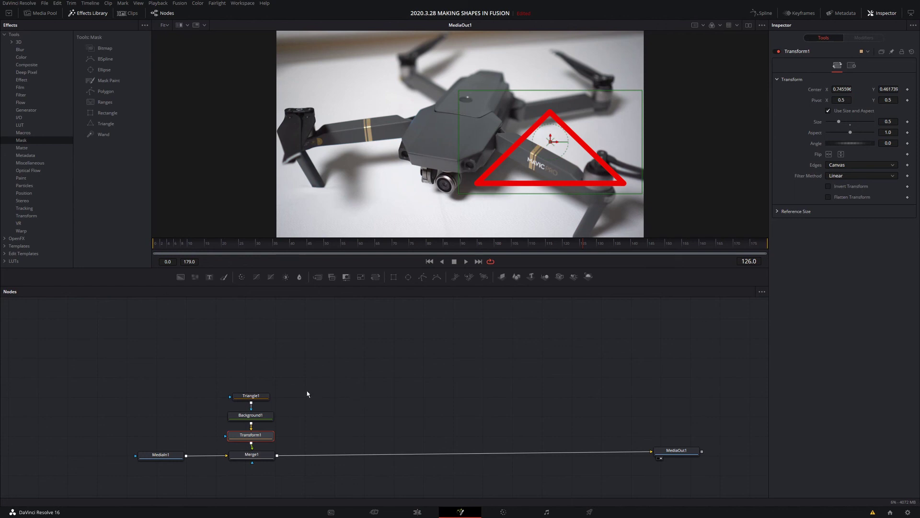
Delete the Transform node and the triangle mask from the node graph.
{"action": "right_click", "coordinate": [265, 436]}
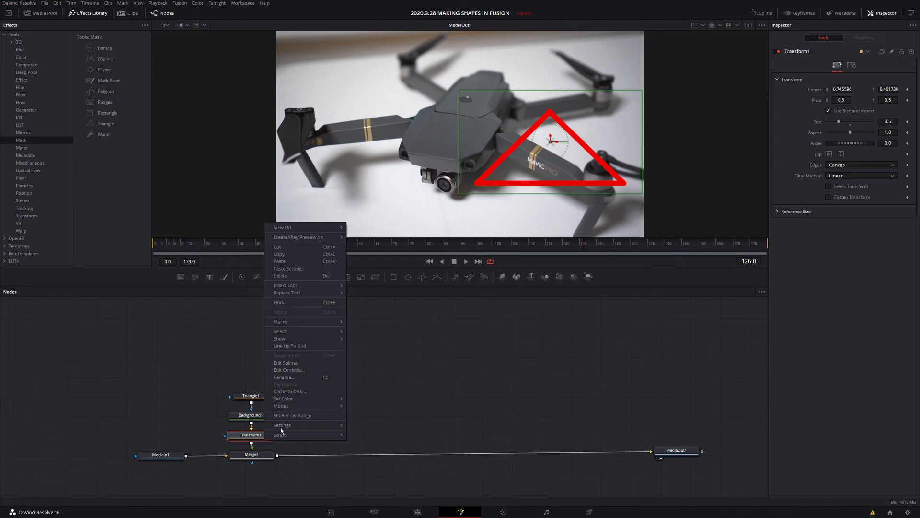
{"action": "left_click", "coordinate": [285, 276]}
{"action": "left_click", "coordinate": [252, 396]}
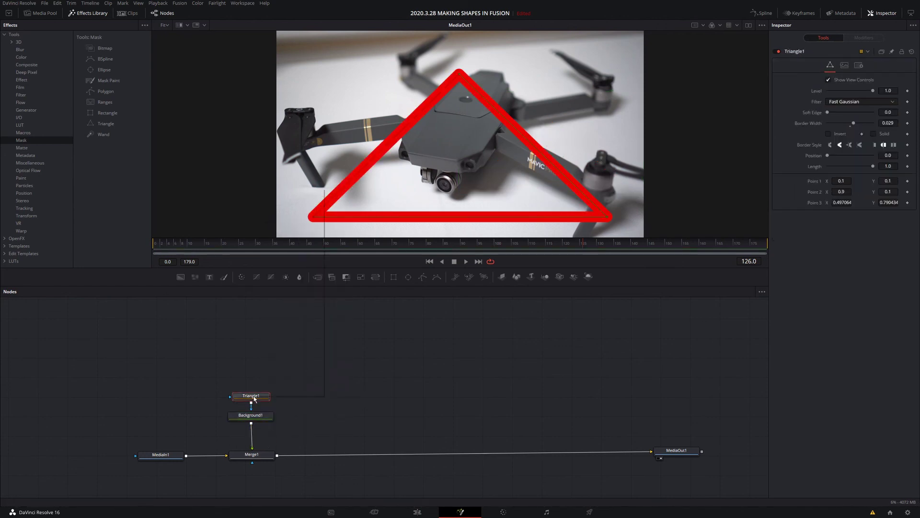
{"action": "right_click", "coordinate": [254, 395]}
{"action": "left_click", "coordinate": [271, 231]}
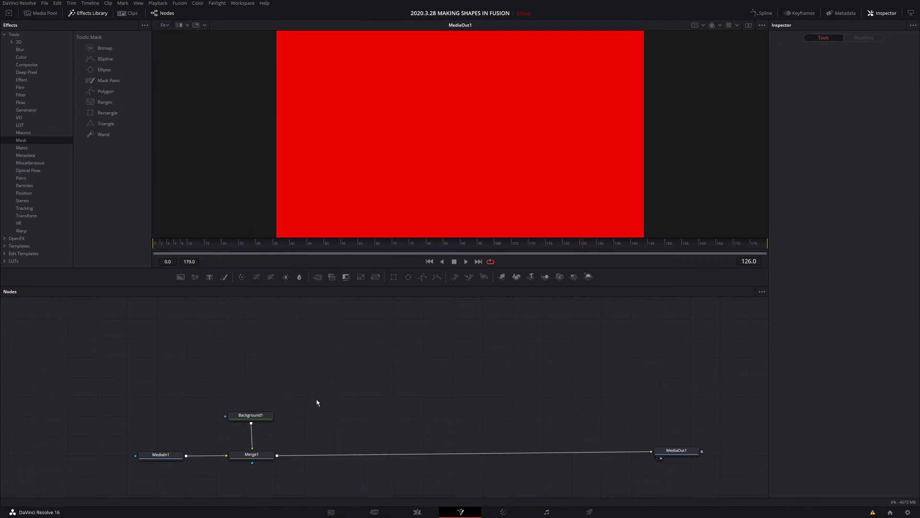
Mask the Background node with a closed polygon drawn as a left-pointing arrowhead between the drone's body and left arm.
{"action": "left_click", "coordinate": [424, 277]}
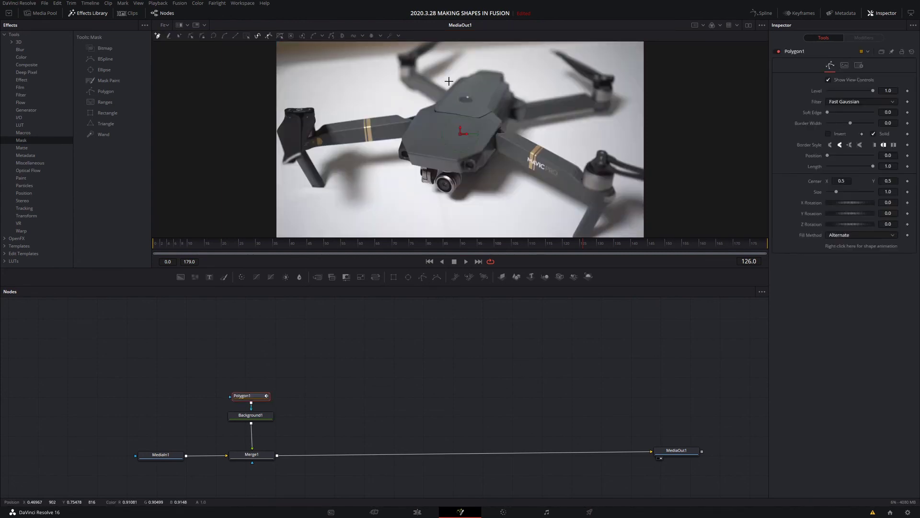
{"action": "left_click", "coordinate": [449, 82]}
{"action": "left_click", "coordinate": [398, 115]}
{"action": "left_click", "coordinate": [372, 132]}
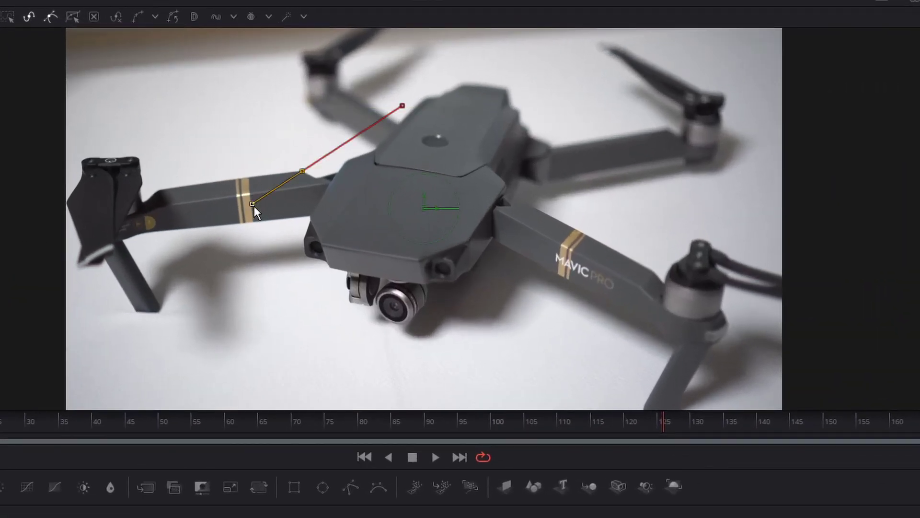
{"action": "left_click", "coordinate": [362, 270]}
{"action": "left_click", "coordinate": [418, 303]}
{"action": "left_click", "coordinate": [294, 206]}
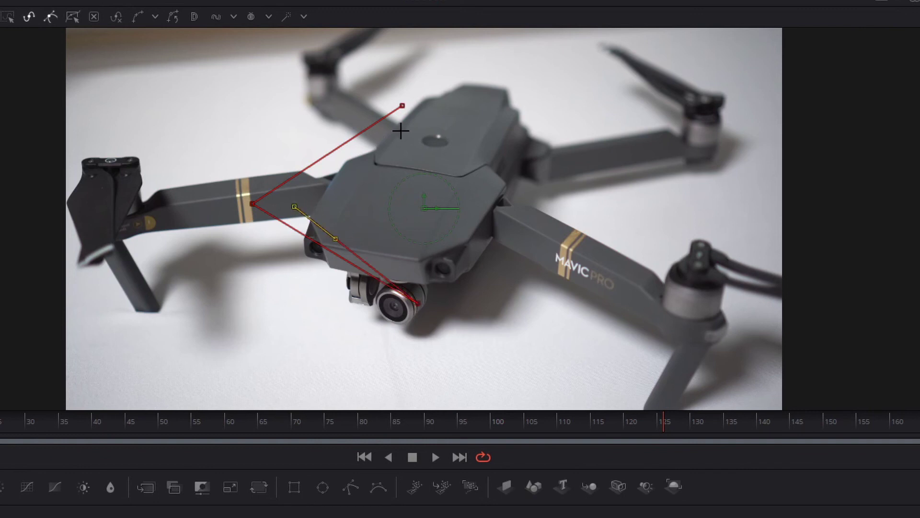
{"action": "left_click", "coordinate": [403, 106]}
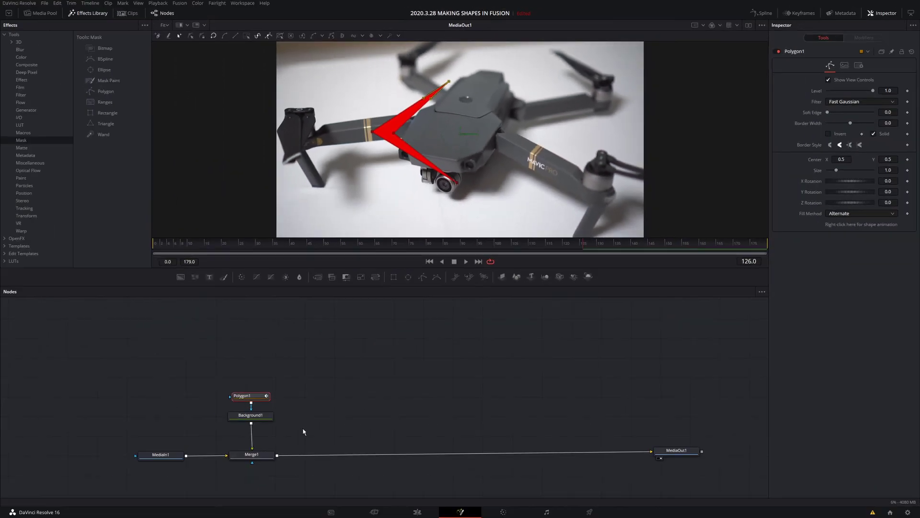
Insert a Transform node after the Background node, enlarge the arrowhead to size 1.51 and centre it at about X 0.967, Y 0.684.
{"action": "left_click", "coordinate": [264, 416]}
{"action": "left_click", "coordinate": [376, 277]}
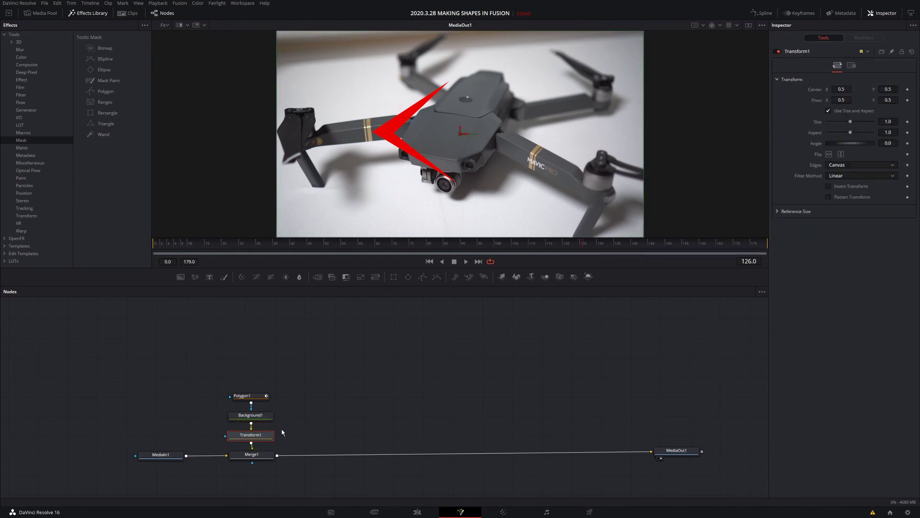
{"action": "left_click_drag", "start_coordinate": [851, 122], "coordinate": [853, 124]}
{"action": "left_click_drag", "start_coordinate": [470, 138], "coordinate": [638, 96]}
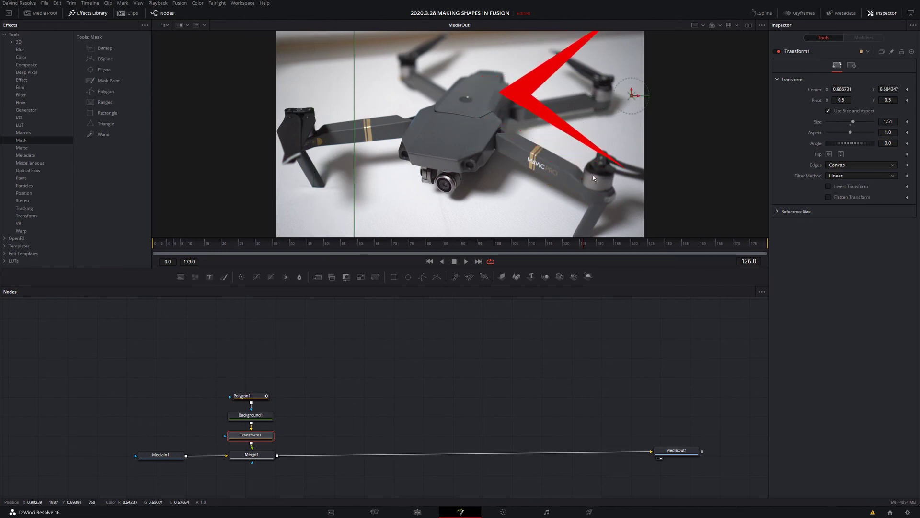
Turn the arrowhead polygon into an unfilled outline and increase its border width.
{"action": "left_click", "coordinate": [608, 160]}
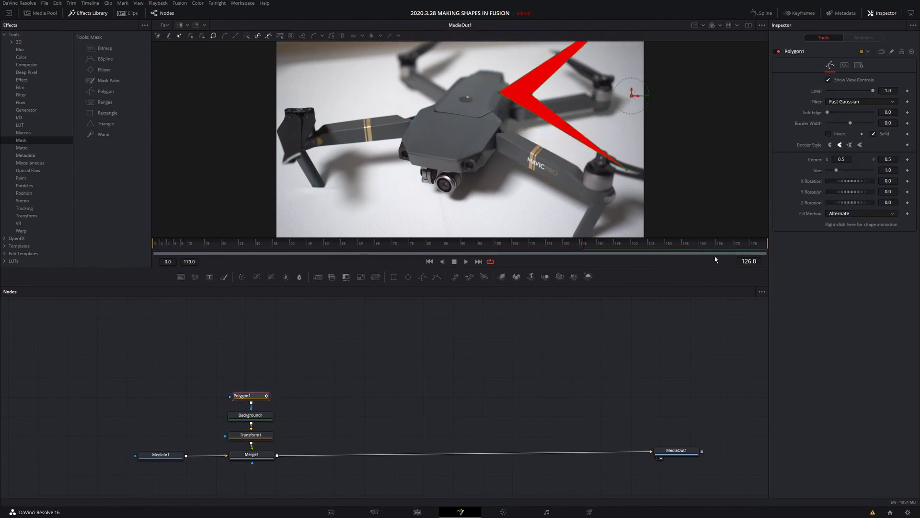
{"action": "left_click", "coordinate": [873, 135]}
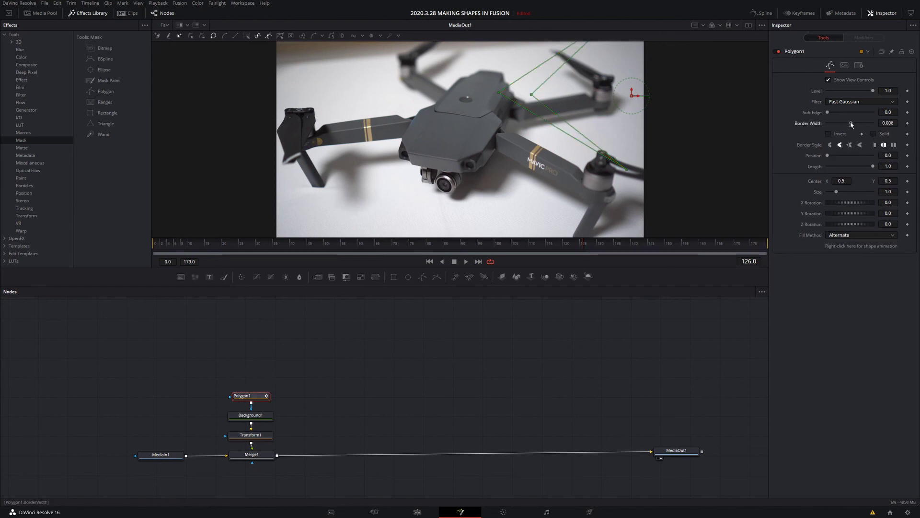
{"action": "left_click_drag", "start_coordinate": [851, 123], "coordinate": [852, 124]}
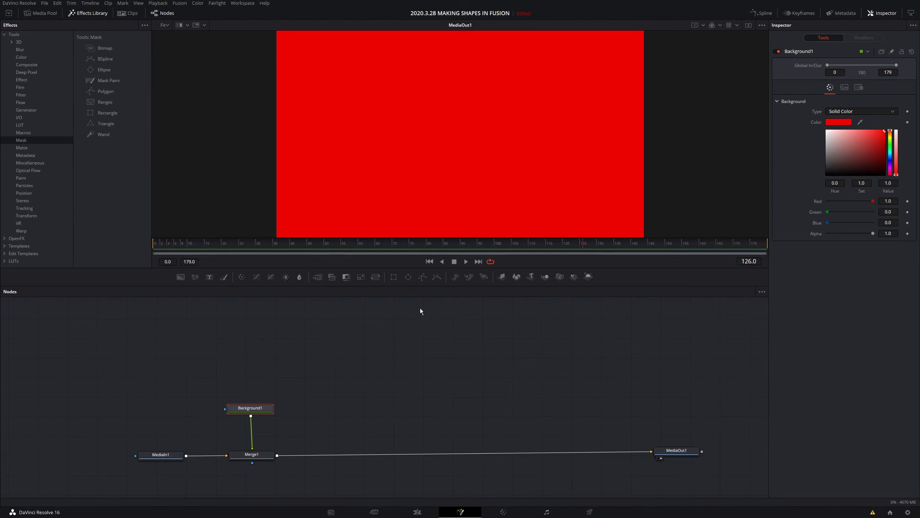
Mask the Background node with a solid rectangle flattened to a height of about 0.013, with a border width of 0.006.
{"action": "left_click", "coordinate": [394, 278]}
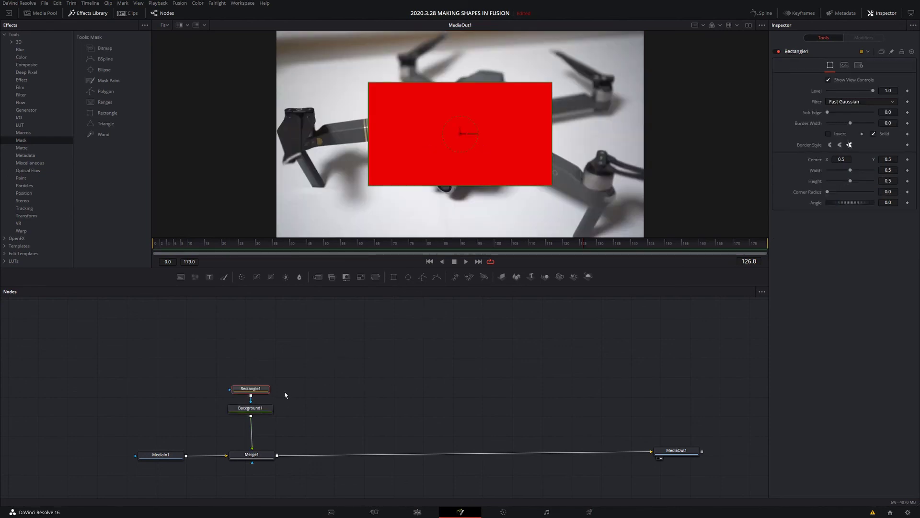
{"action": "left_click_drag", "start_coordinate": [496, 82], "coordinate": [490, 135]}
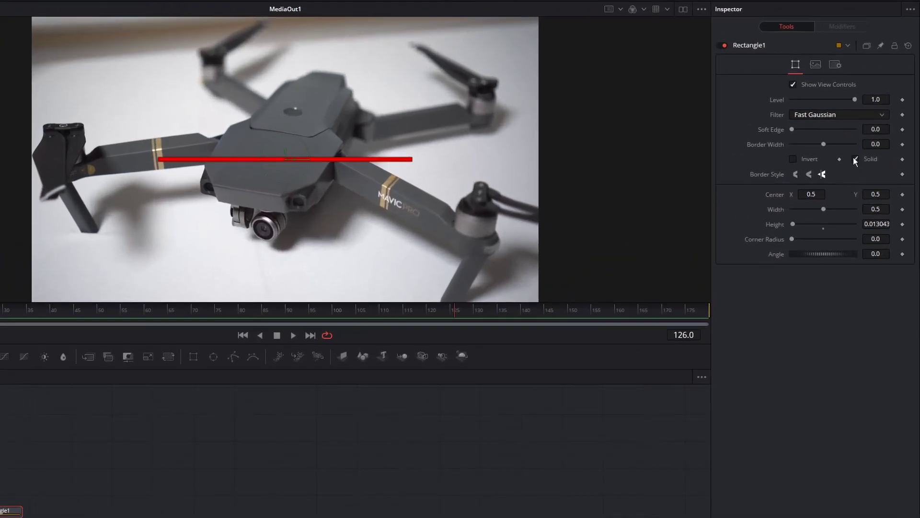
{"action": "left_click", "coordinate": [855, 159]}
{"action": "left_click_drag", "start_coordinate": [830, 141], "coordinate": [827, 143]}
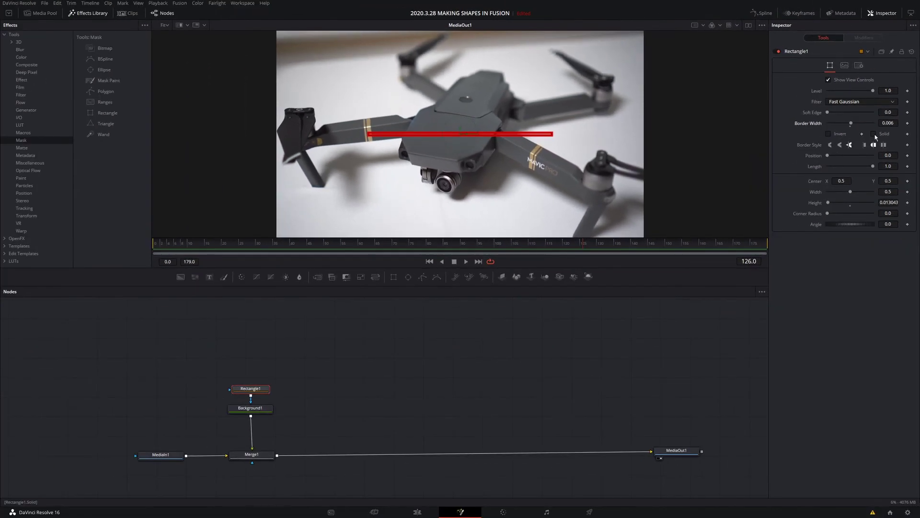
{"action": "left_click", "coordinate": [874, 135]}
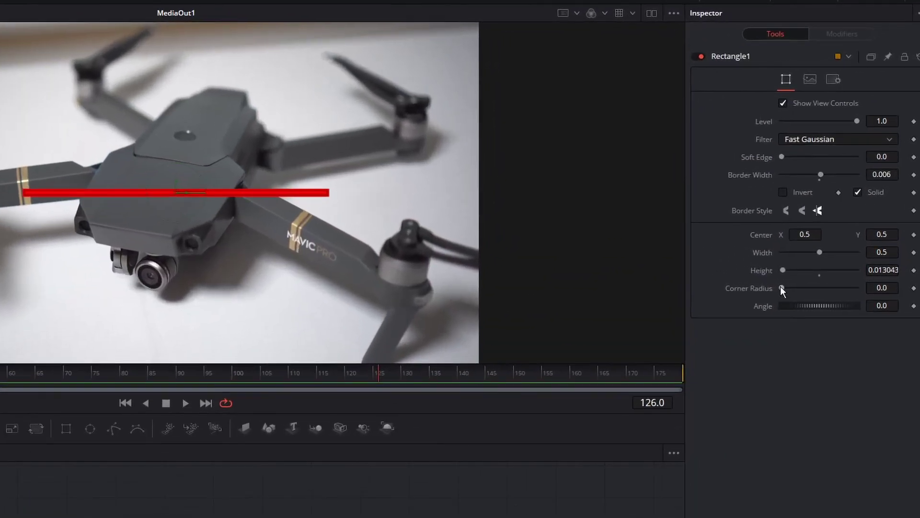
Round the red bar with a corner radius of 0.874 and move it below the drone's camera, at about Y 0.117.
{"action": "left_click_drag", "start_coordinate": [828, 191], "coordinate": [829, 191]}
{"action": "left_click_drag", "start_coordinate": [786, 289], "coordinate": [805, 290]}
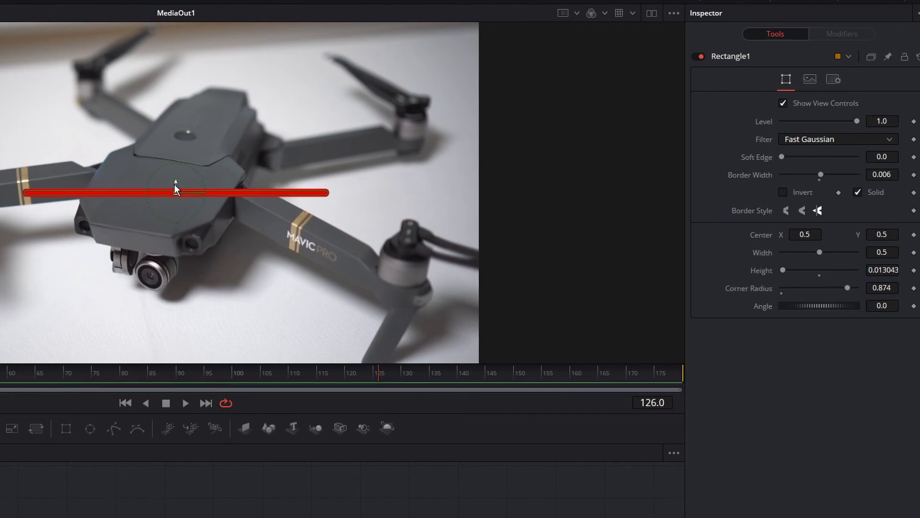
{"action": "left_click_drag", "start_coordinate": [174, 184], "coordinate": [183, 314]}
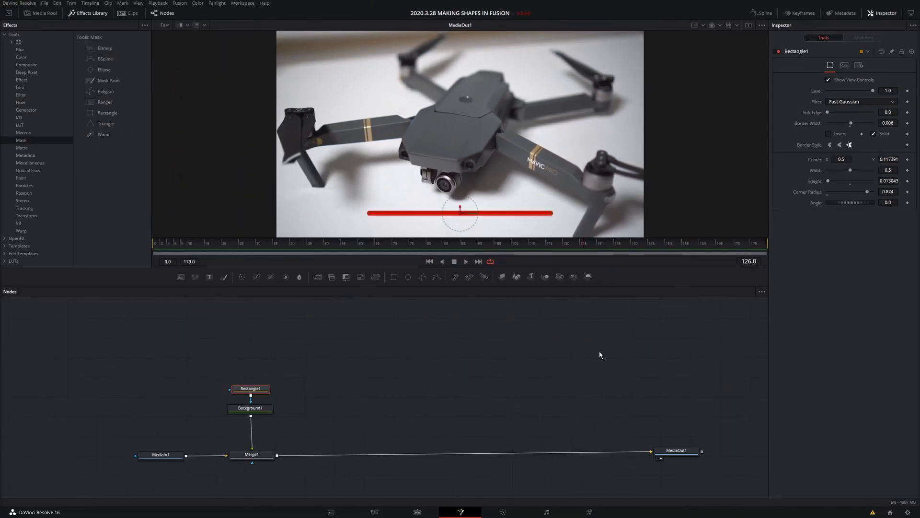
Check the red underline in the Edit page with the playhead at 01:00:05:13.
{"action": "left_click", "coordinate": [477, 451]}
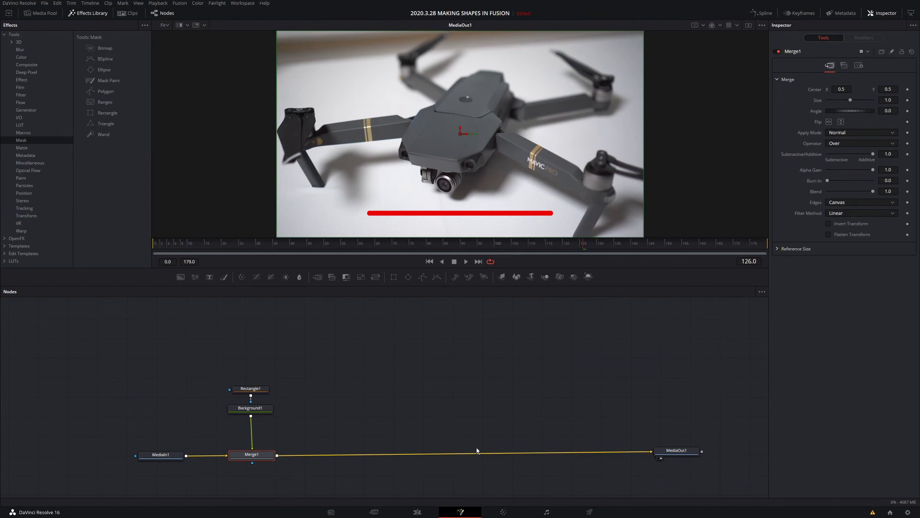
{"action": "left_click", "coordinate": [416, 513]}
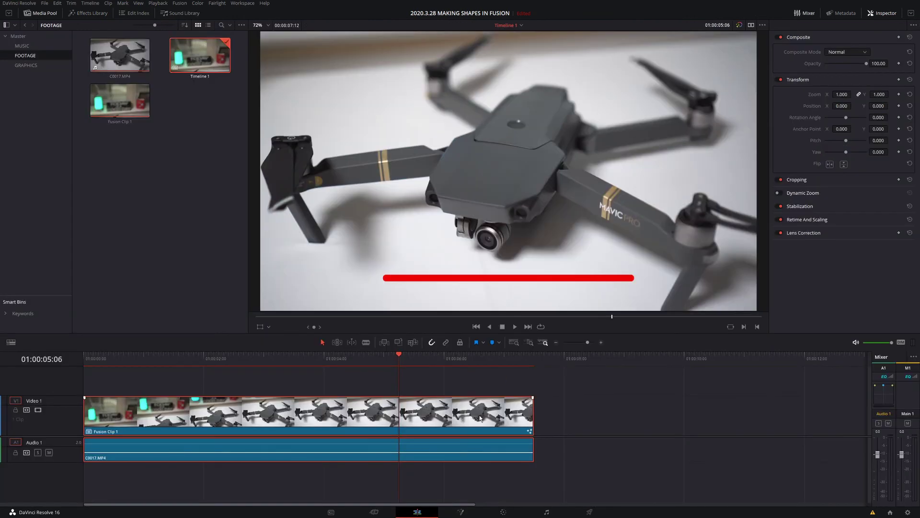
{"action": "left_click_drag", "start_coordinate": [403, 361], "coordinate": [417, 368]}
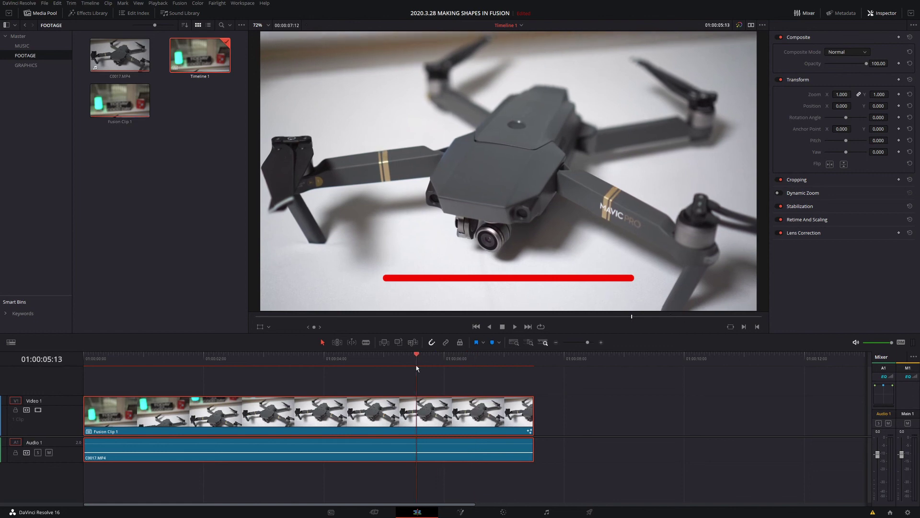